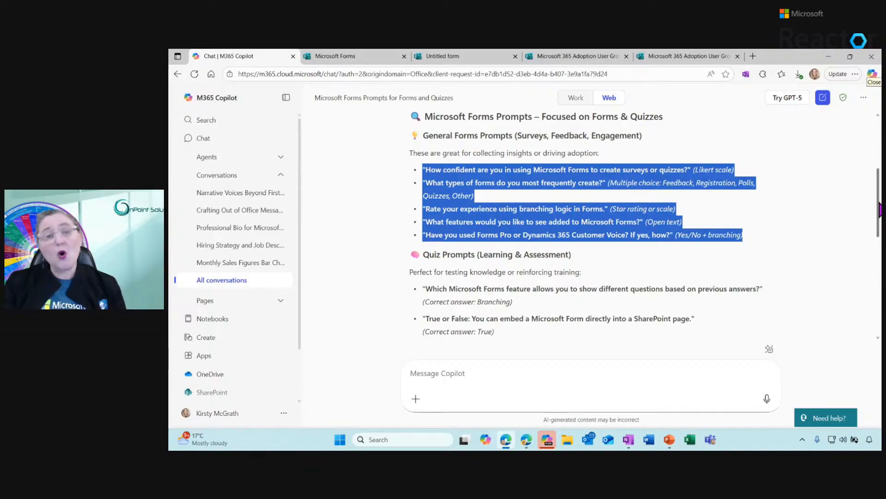
Review the suggested form and quiz prompts in the Copilot chat, and view the Microsoft 365 app list from the Forms home page
{"action": "scroll", "coordinate": [880, 206], "scroll_direction": "down", "scroll_amount": 6}
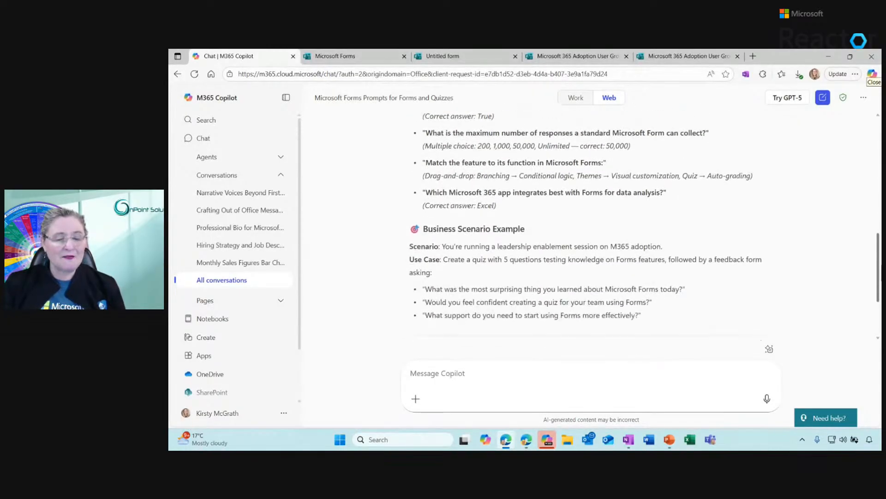
{"action": "scroll", "coordinate": [878, 208], "scroll_direction": "up", "scroll_amount": 10}
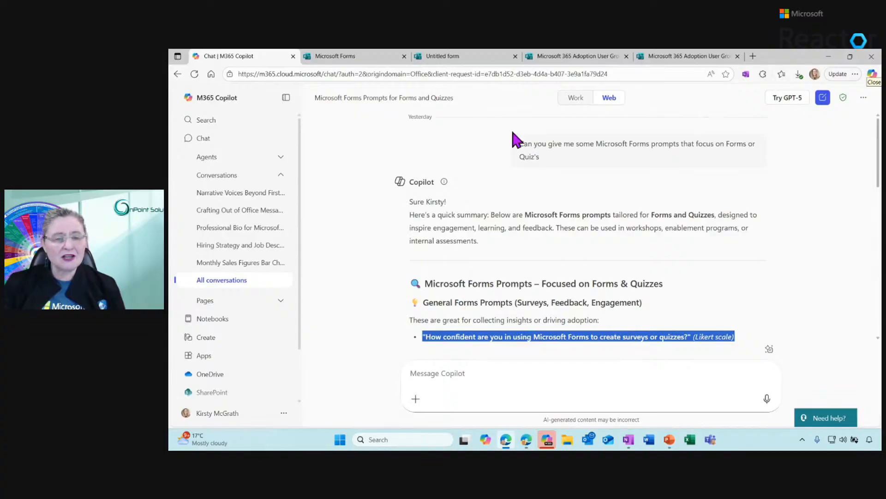
{"action": "left_click", "coordinate": [341, 57]}
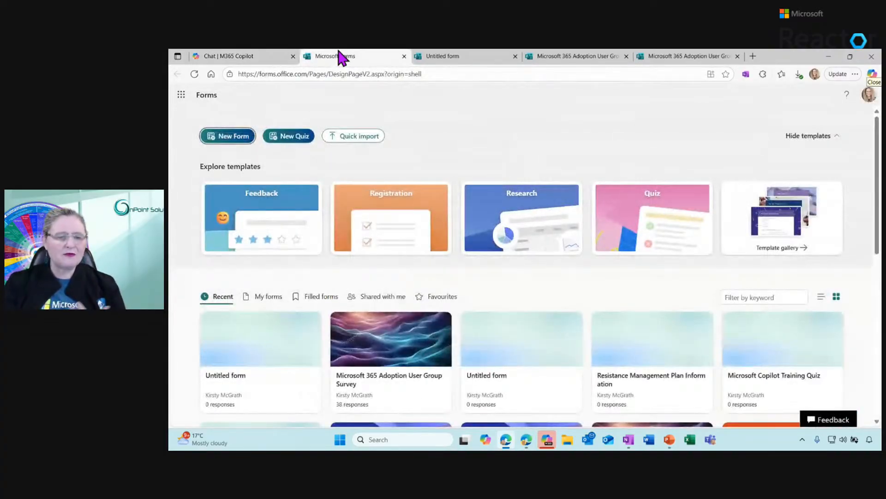
{"action": "left_click", "coordinate": [181, 94]}
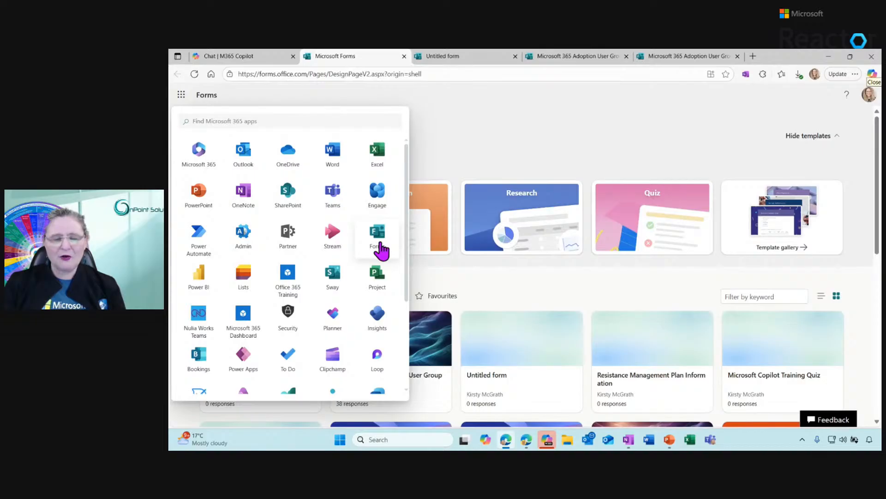
{"action": "left_click", "coordinate": [528, 105]}
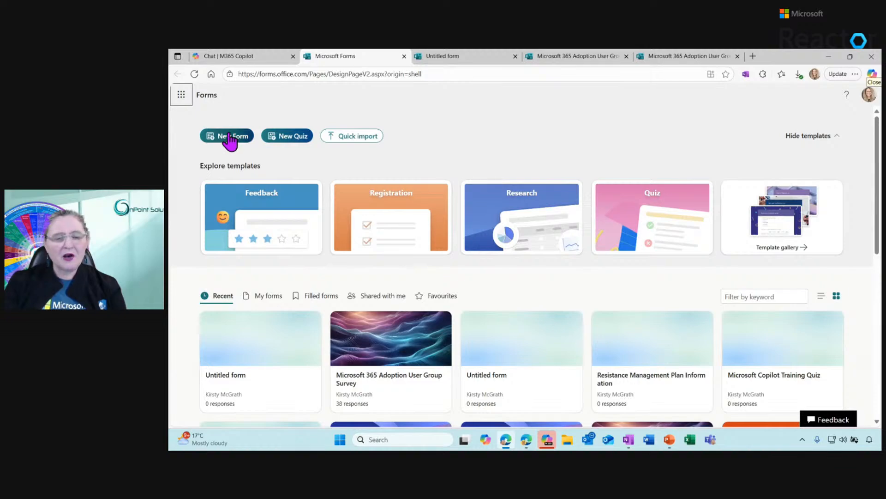
Create a new blank form from the Microsoft Forms home page
{"action": "left_click", "coordinate": [466, 57]}
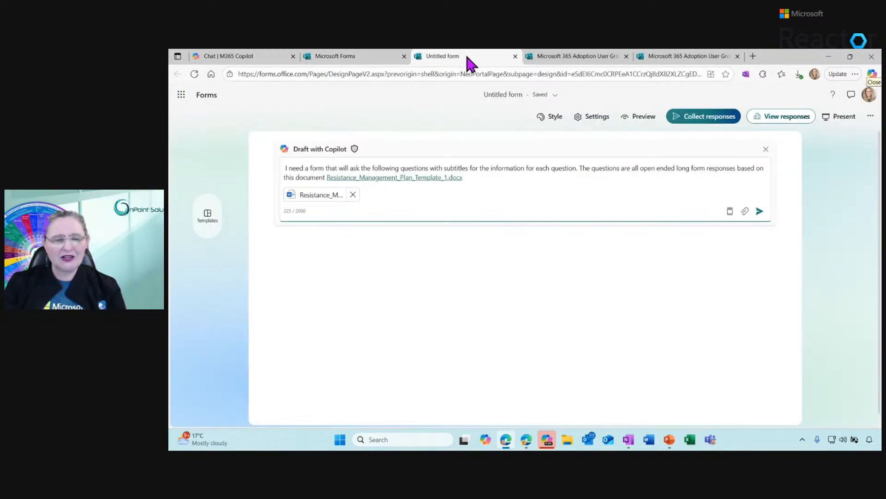
{"action": "left_click", "coordinate": [356, 57]}
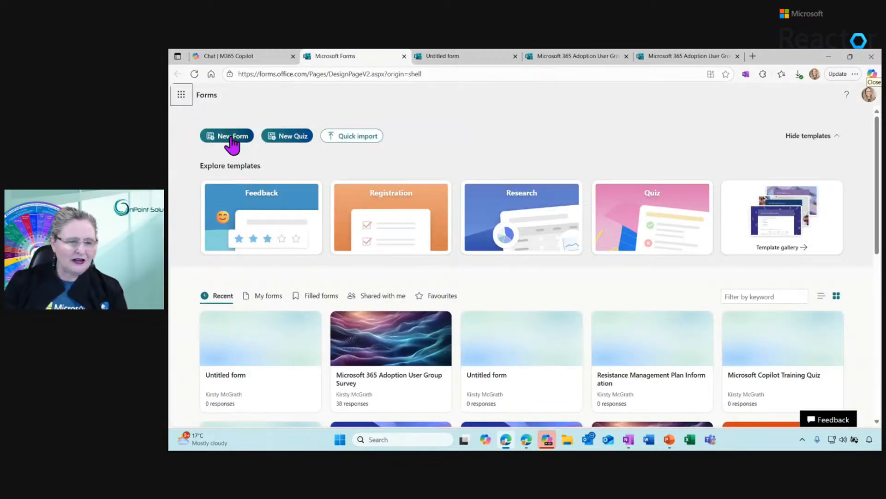
{"action": "left_click", "coordinate": [232, 139]}
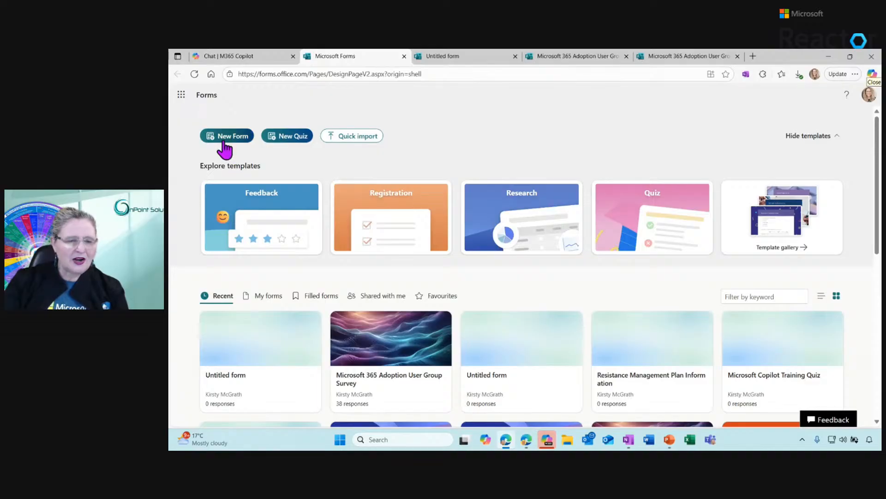
{"action": "left_click", "coordinate": [223, 138]}
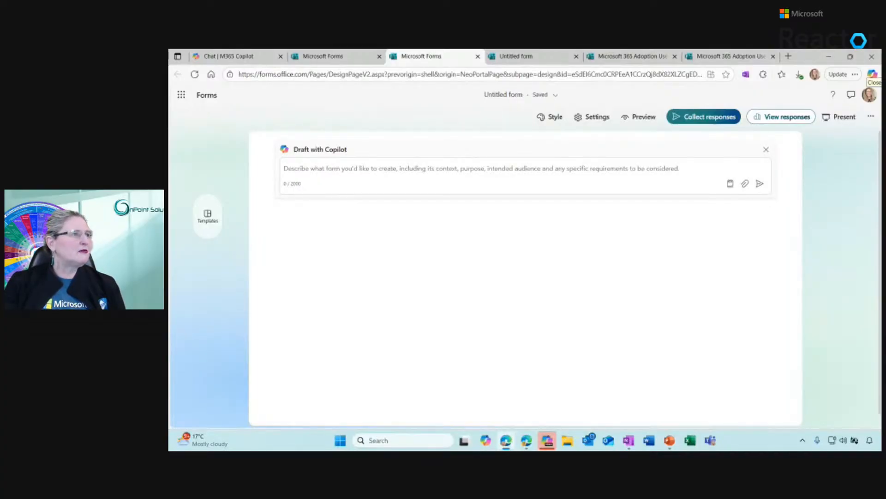
Enter a Copilot prompt for a training evaluation form covering participant name, department, satisfaction rating, content relevance, useful topics, suggestions, trainer rating and key takeaways
{"action": "key", "text": "alt+Tab"}
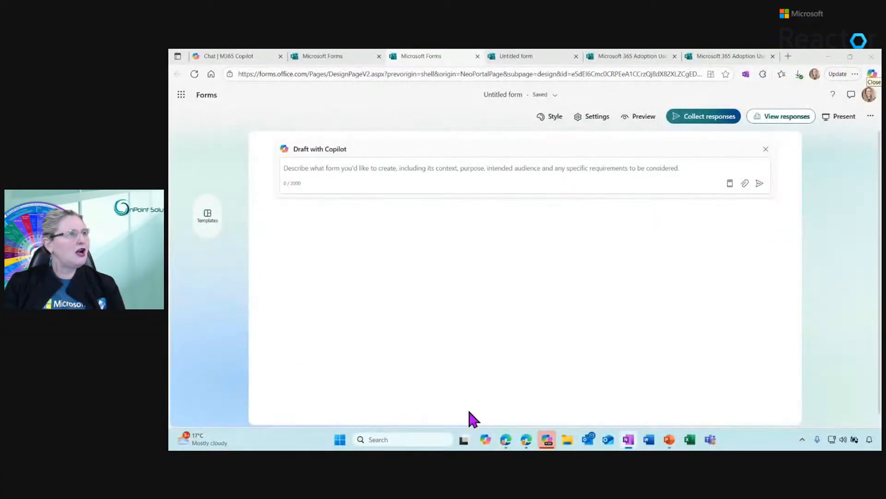
{"action": "left_click", "coordinate": [379, 169]}
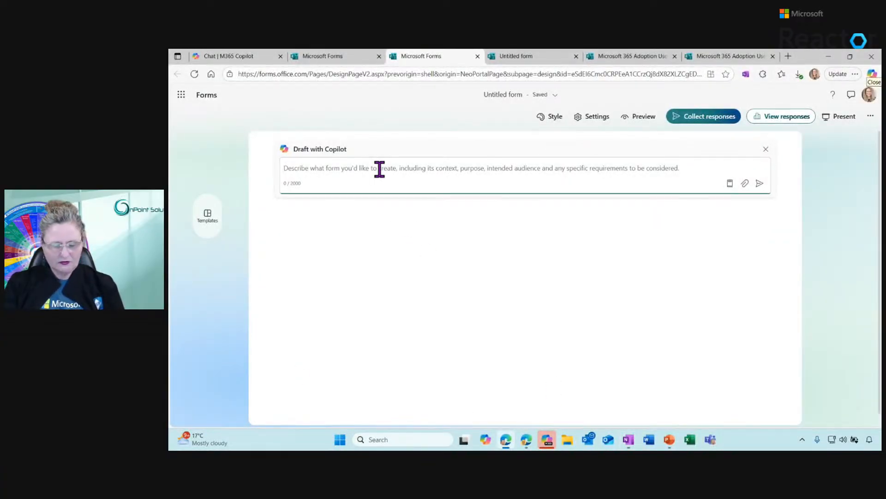
{"action": "type", "text": "Create a Microsoft Form to evaluate a recent training session. Include fields for participant name and department, a rating scale for overall satisfaction, yes/no questions about content relevance, checkboxes for useful topics, and open text for suggestions. Add a section to rate the trainer and capture key takeaways from the session."}
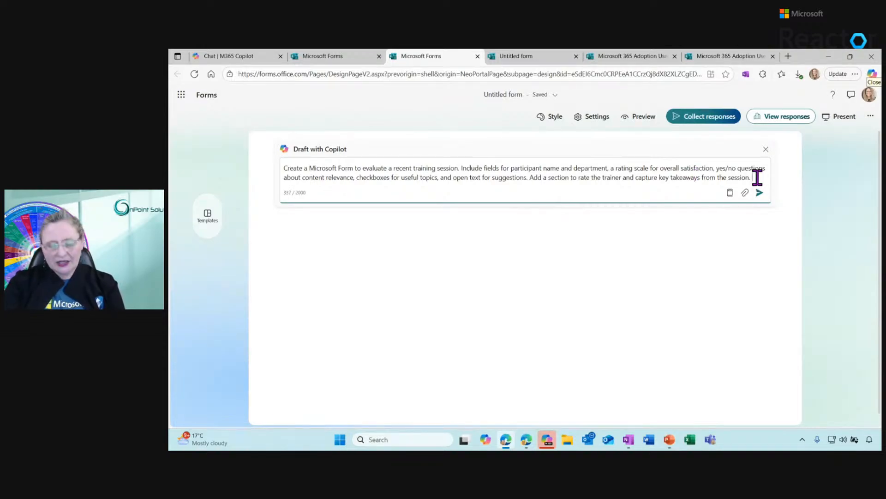
Extend the Copilot prompt with "And a open question regarding further feedback"
{"action": "type", "text": "Add a "}
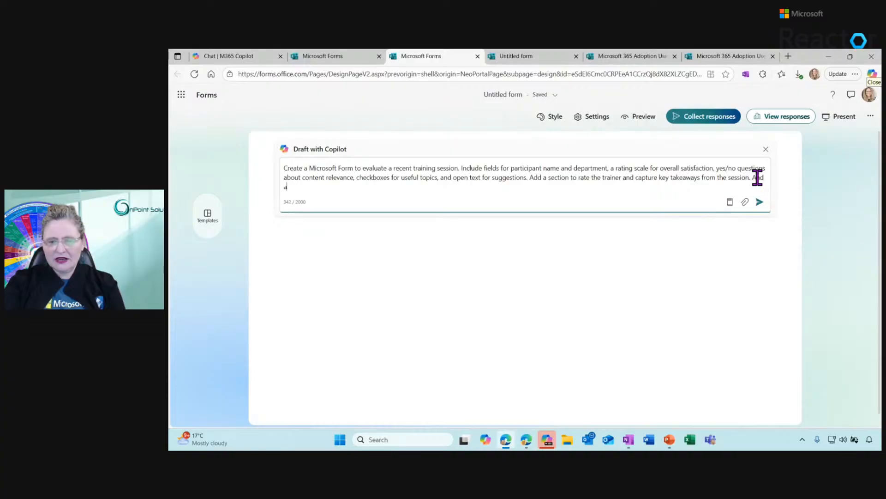
{"action": "type", "text": "open ques"}
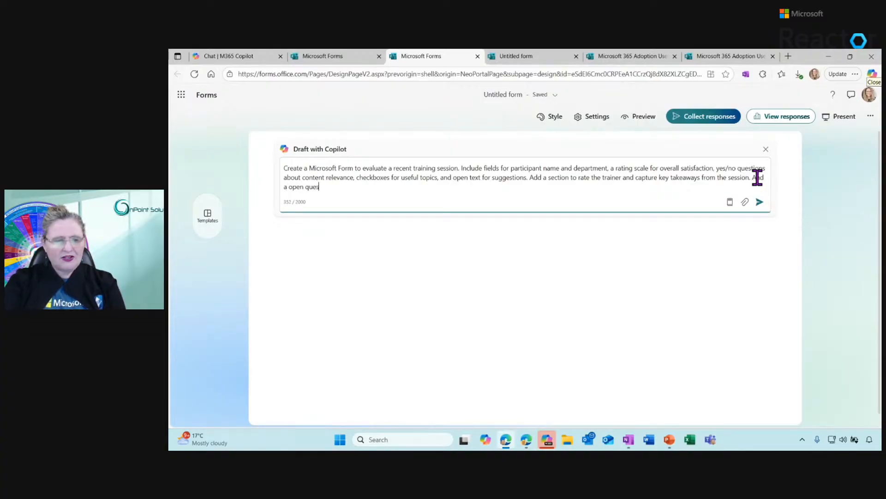
{"action": "type", "text": "tion regarding"}
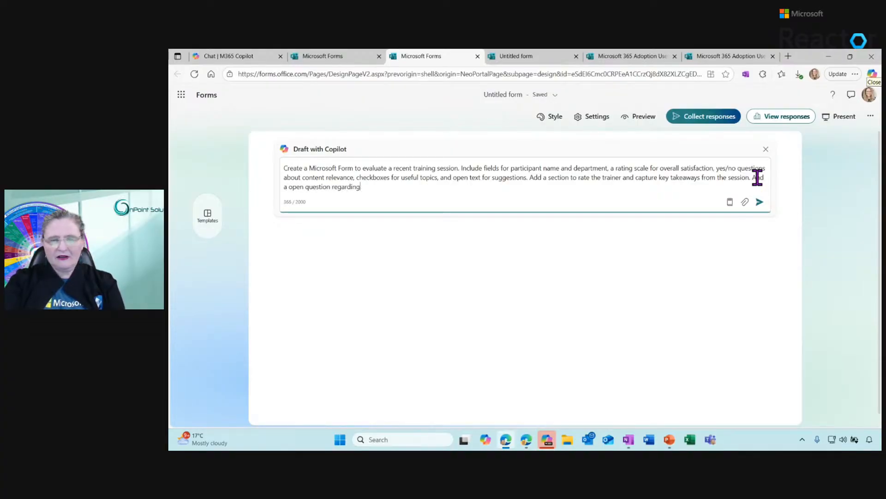
{"action": "type", "text": " furthe rfeed"}
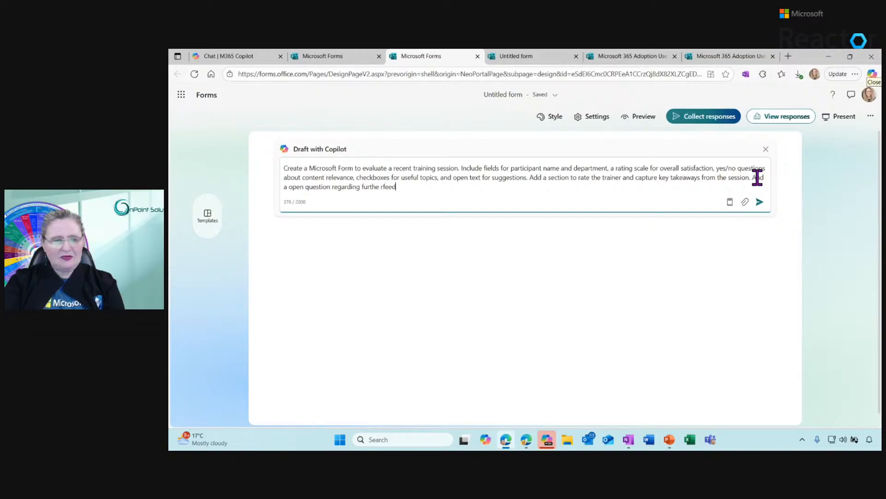
{"action": "key", "text": "BackSpace"}
{"action": "key", "text": "BackSpace"}
{"action": "key", "text": "BackSpace"}
{"action": "key", "text": "BackSpace"}
{"action": "key", "text": "BackSpace"}
{"action": "key", "text": "BackSpace"}
{"action": "type", "text": "r "}
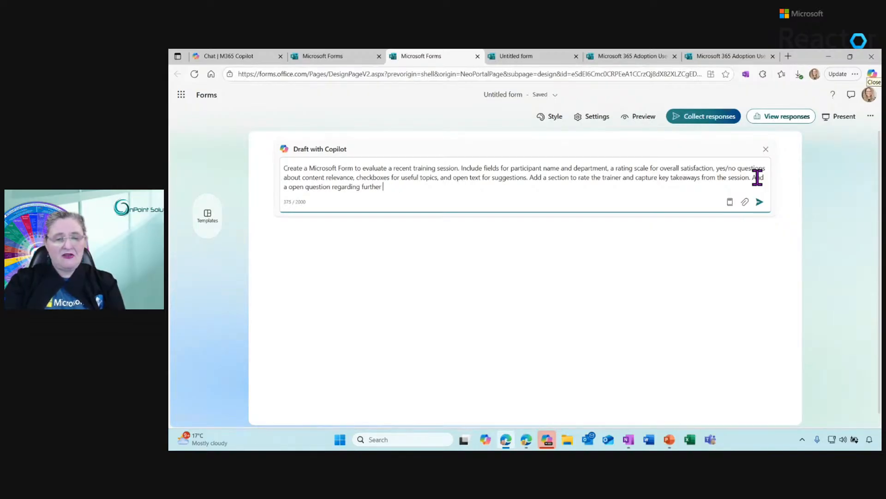
{"action": "type", "text": "feedback pl"}
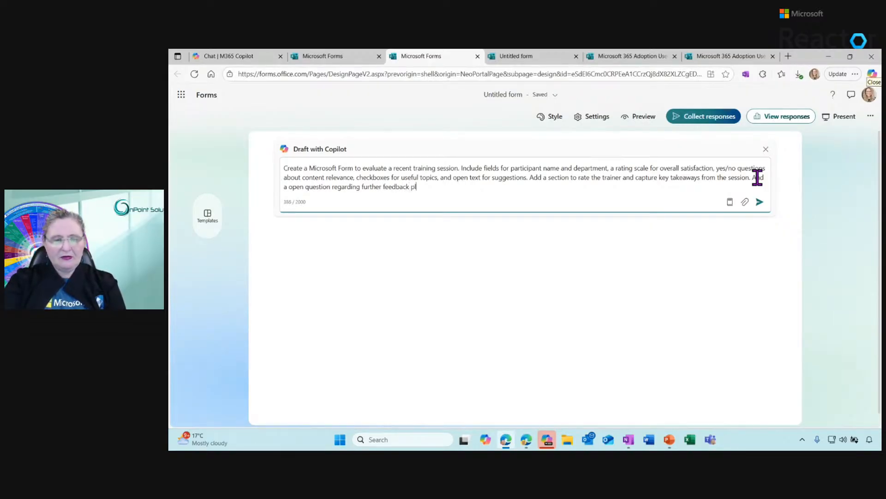
Complete the Copilot prompt with "plus the ability to put in their email if they want me to respond to them."
{"action": "type", "text": "us the abil"}
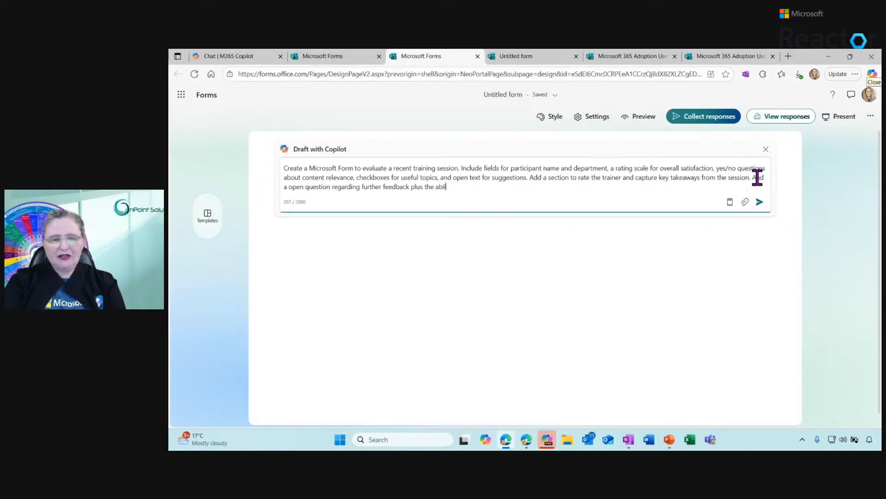
{"action": "type", "text": "ity to "}
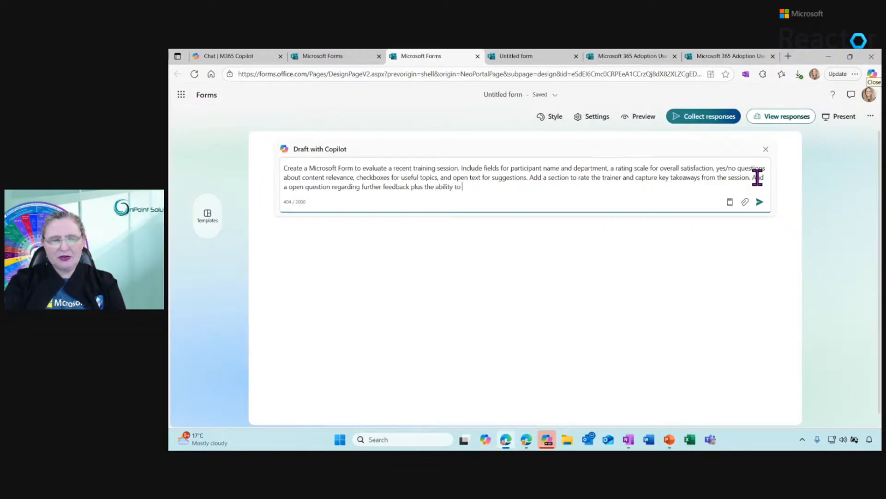
{"action": "type", "text": "put in th"}
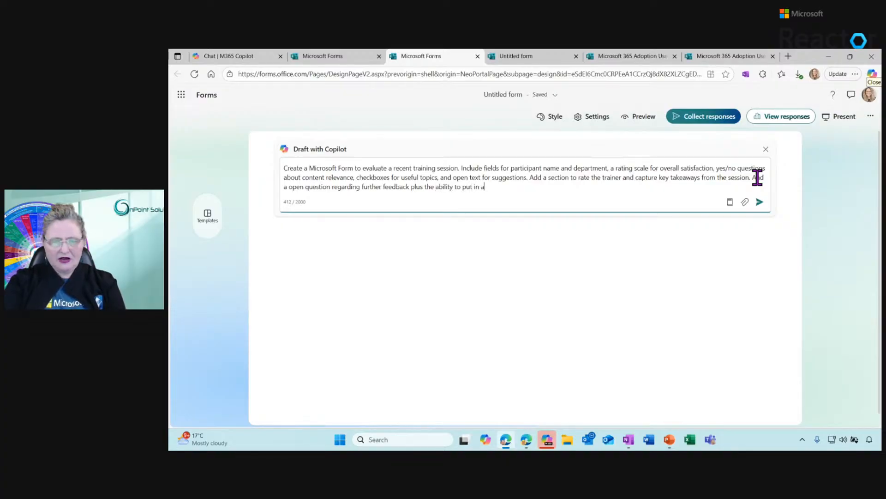
{"action": "type", "text": "eir email if "}
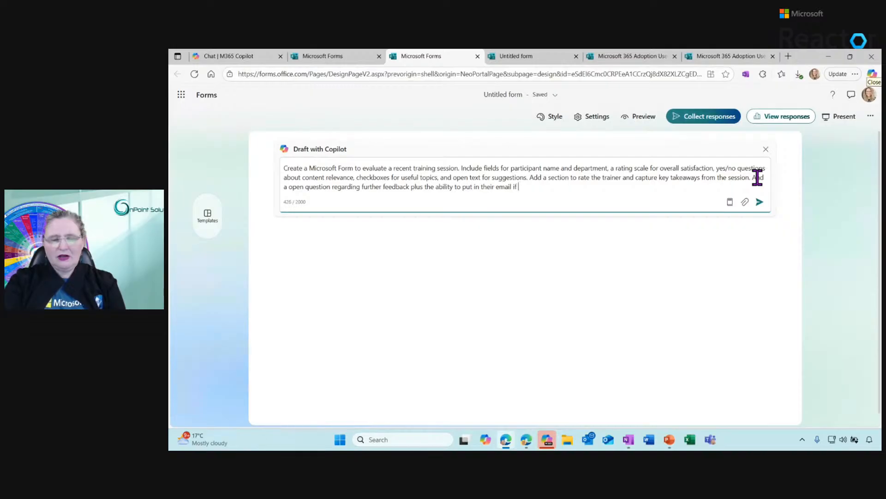
{"action": "type", "text": "they want me to re"}
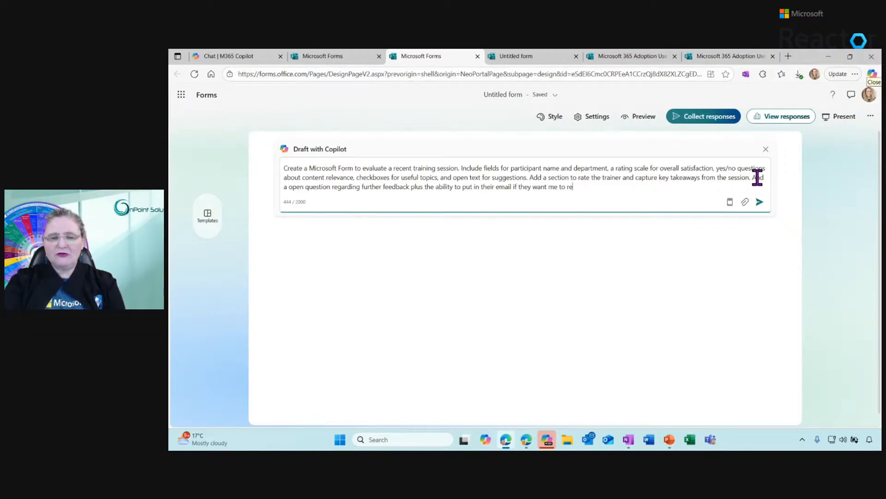
{"action": "type", "text": "spond to them."}
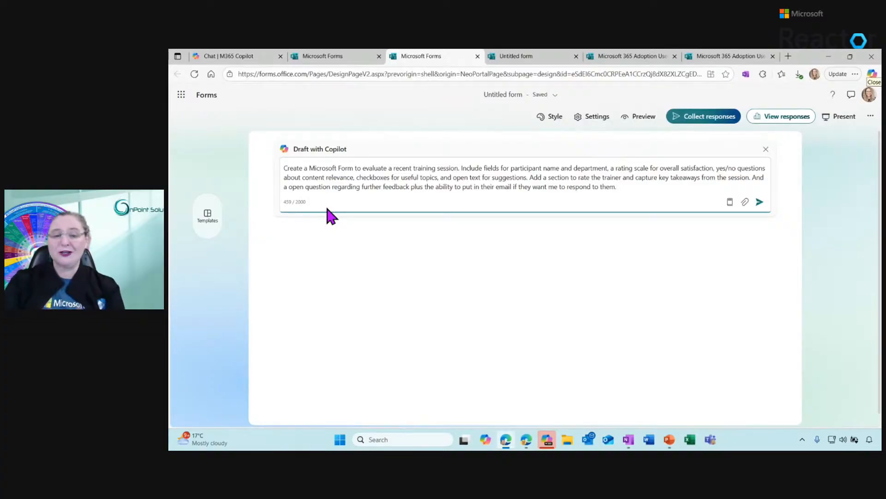
Generate the training evaluation form draft from the prompt and review all its questions
{"action": "left_click", "coordinate": [730, 202]}
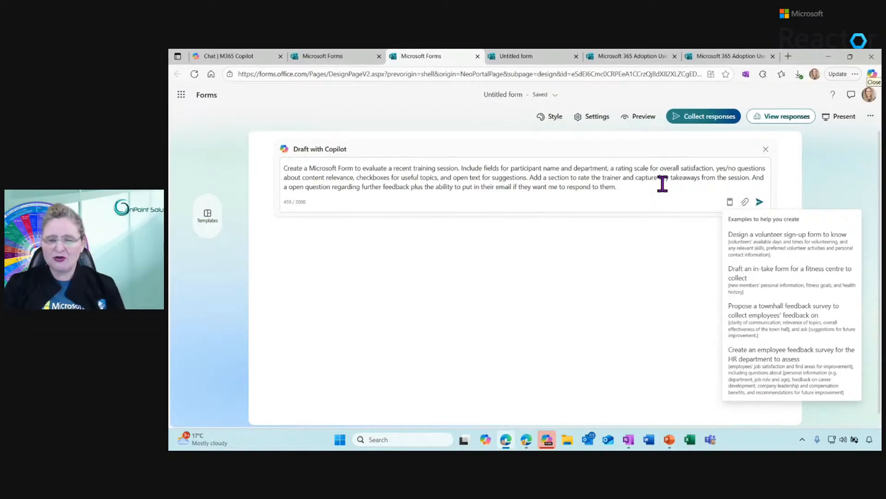
{"action": "left_click", "coordinate": [803, 187]}
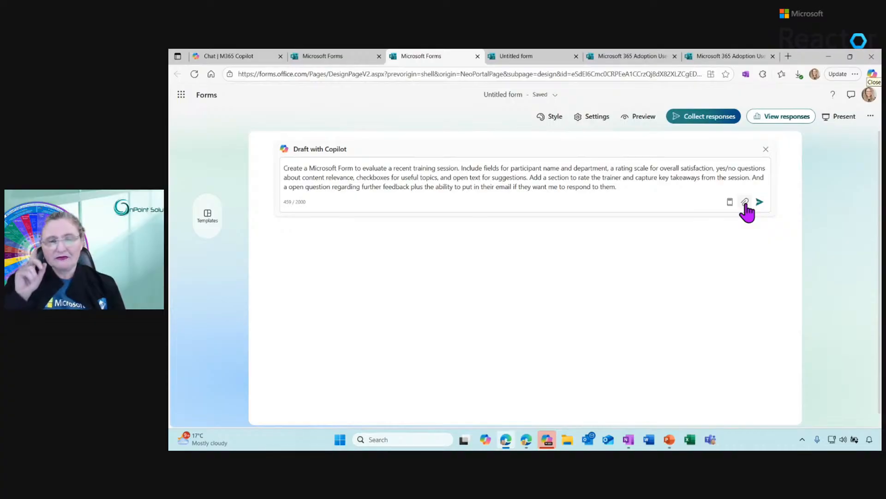
{"action": "left_click", "coordinate": [760, 203]}
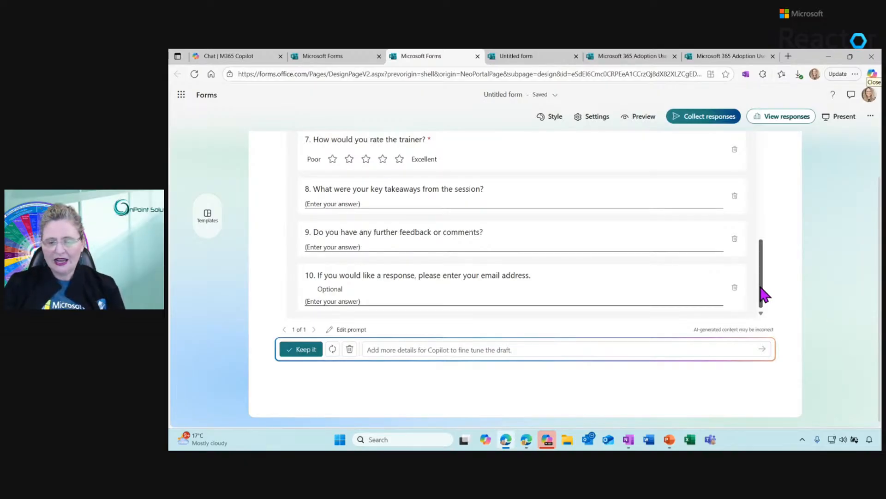
{"action": "left_click_drag", "start_coordinate": [763, 293], "coordinate": [764, 154]}
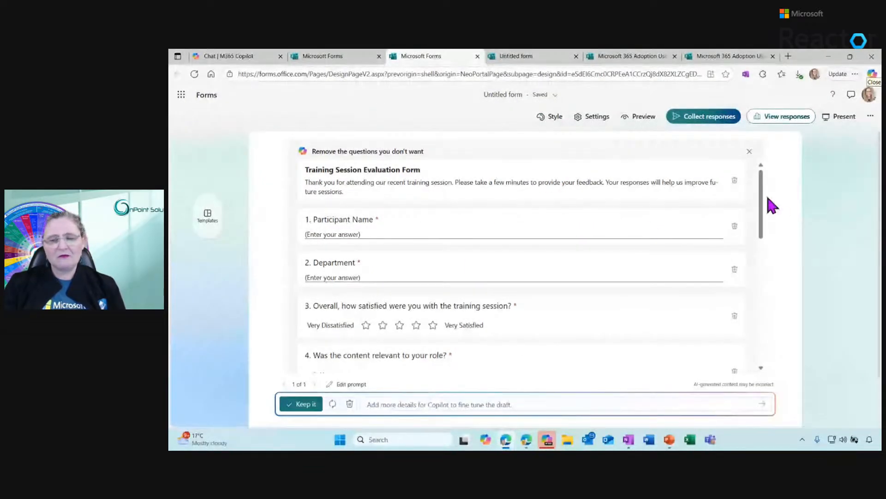
{"action": "left_click_drag", "start_coordinate": [762, 197], "coordinate": [761, 254]}
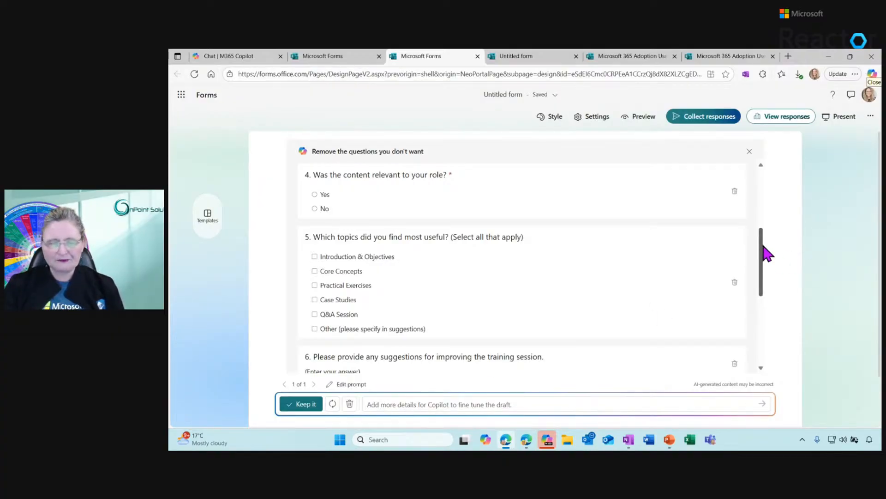
{"action": "left_click_drag", "start_coordinate": [763, 247], "coordinate": [758, 314]}
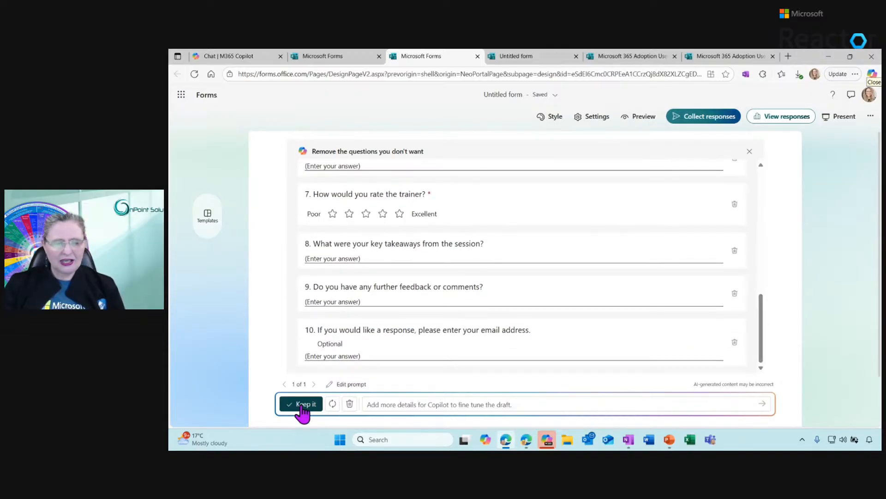
Try to fine-tune the draft with "Can you please make the topics about the Microsoft Products", and return to the first draft
{"action": "left_click", "coordinate": [373, 402]}
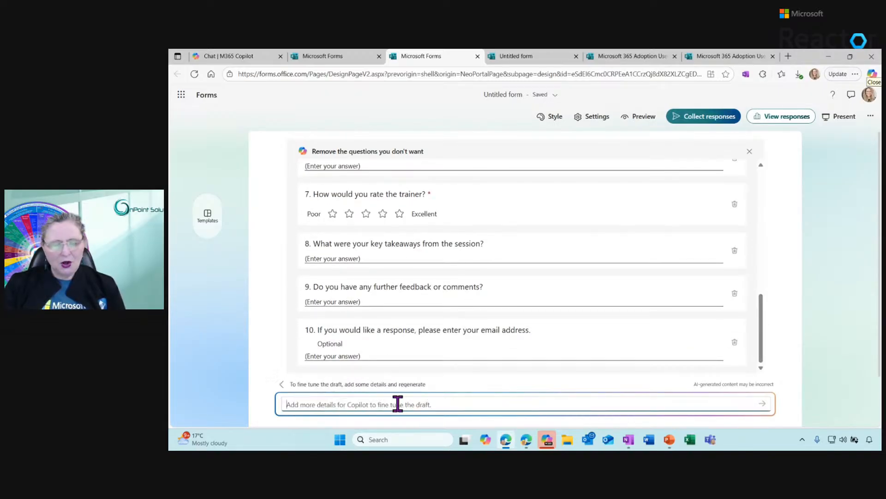
{"action": "type", "text": "Can you p"}
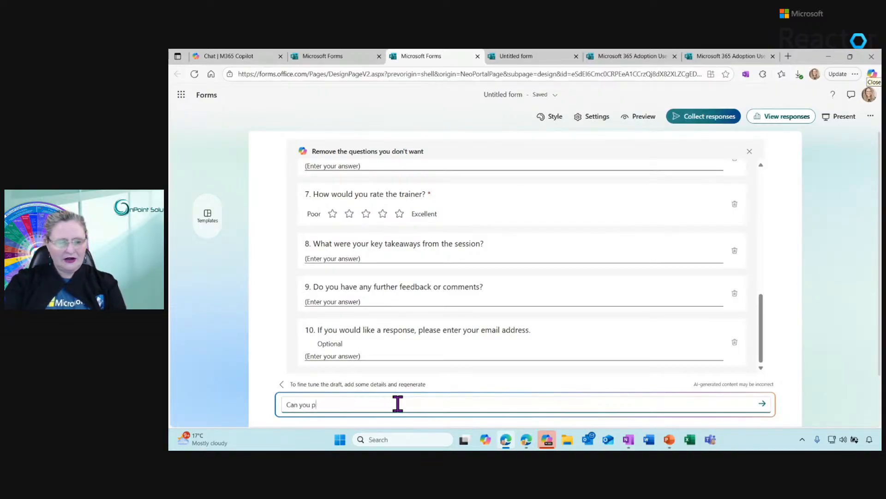
{"action": "type", "text": "elaselease make the topi"}
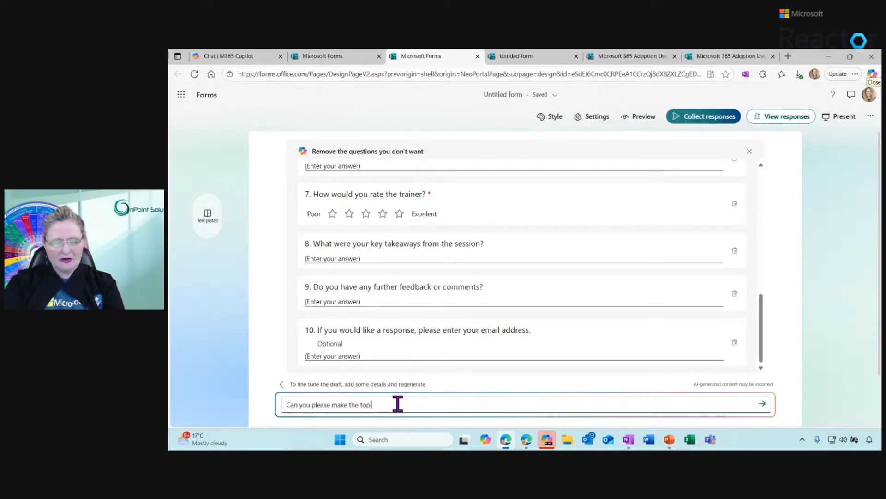
{"action": "type", "text": "cs about the Microsfot "}
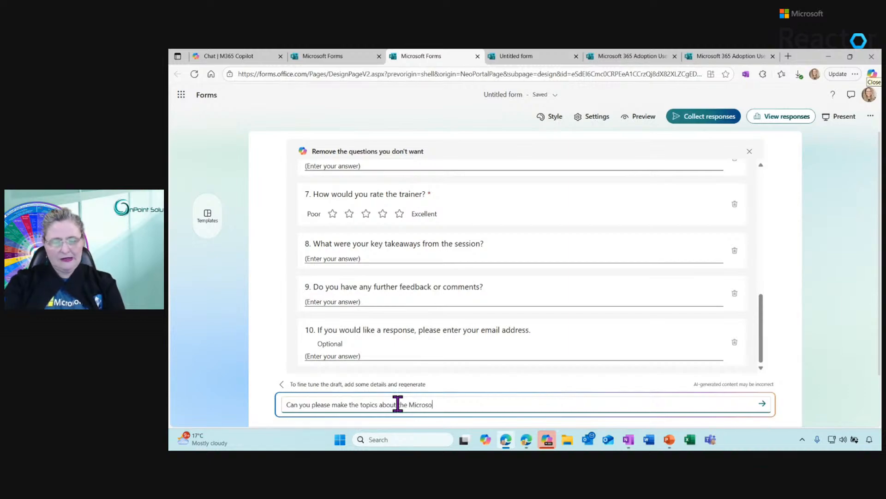
{"action": "type", "text": "ft Productsd"}
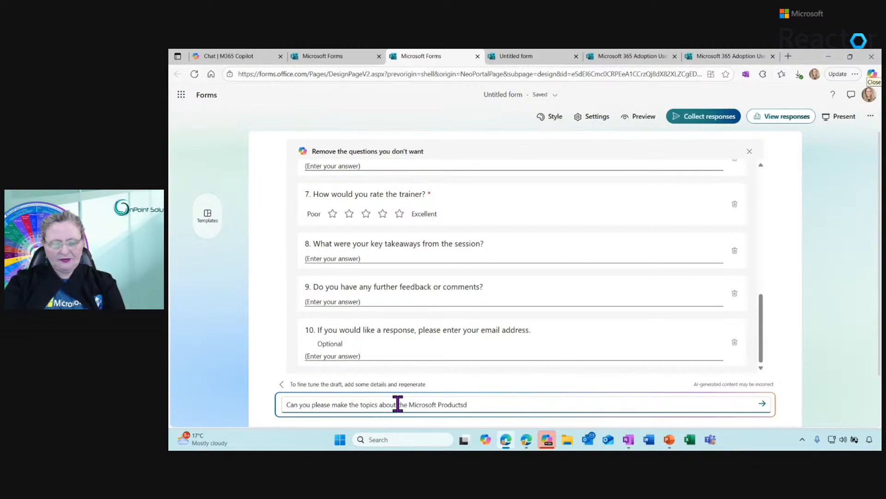
{"action": "key", "text": "Return"}
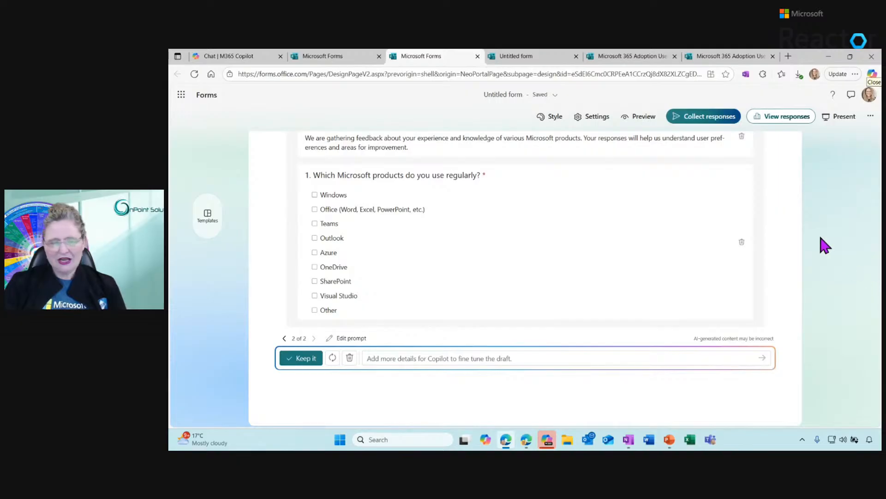
{"action": "scroll", "coordinate": [819, 233], "scroll_direction": "up", "scroll_amount": 1}
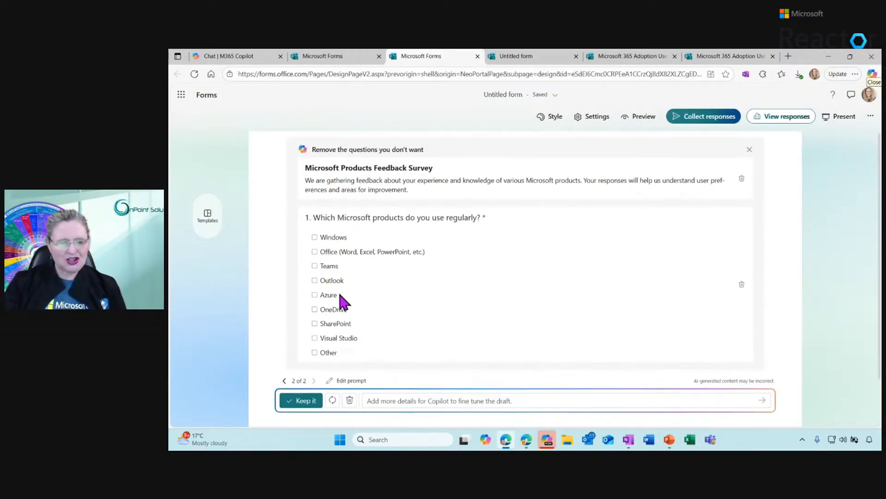
{"action": "left_click", "coordinate": [284, 381]}
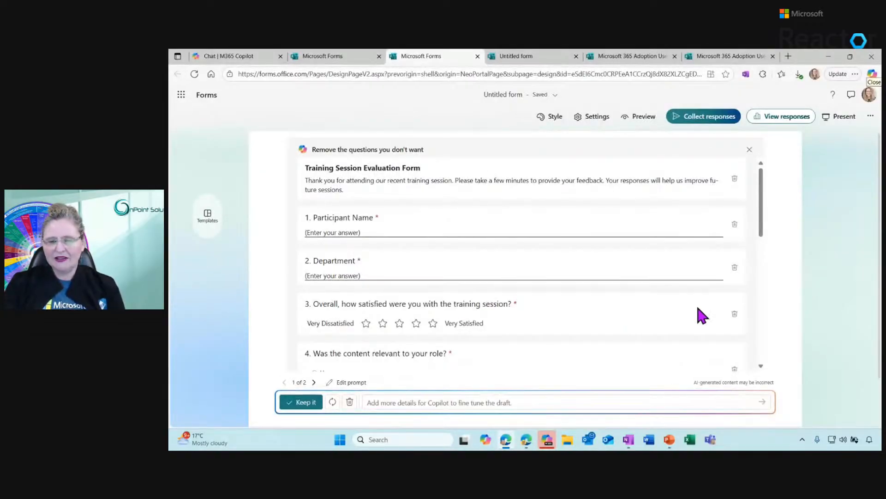
Keep the Training Session Evaluation Form draft and check its questions down to the one about the most useful topics
{"action": "scroll", "coordinate": [762, 231], "scroll_direction": "down", "scroll_amount": 1}
{"action": "left_click_drag", "start_coordinate": [763, 233], "coordinate": [746, 199]}
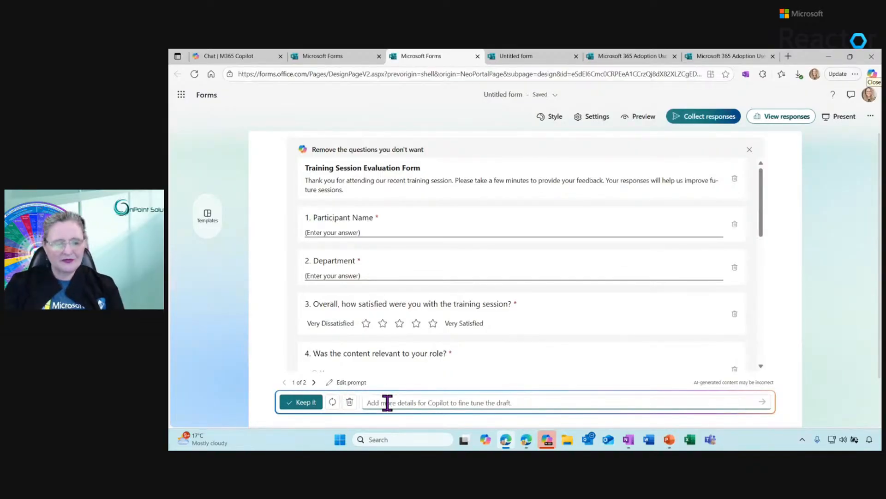
{"action": "left_click", "coordinate": [301, 402]}
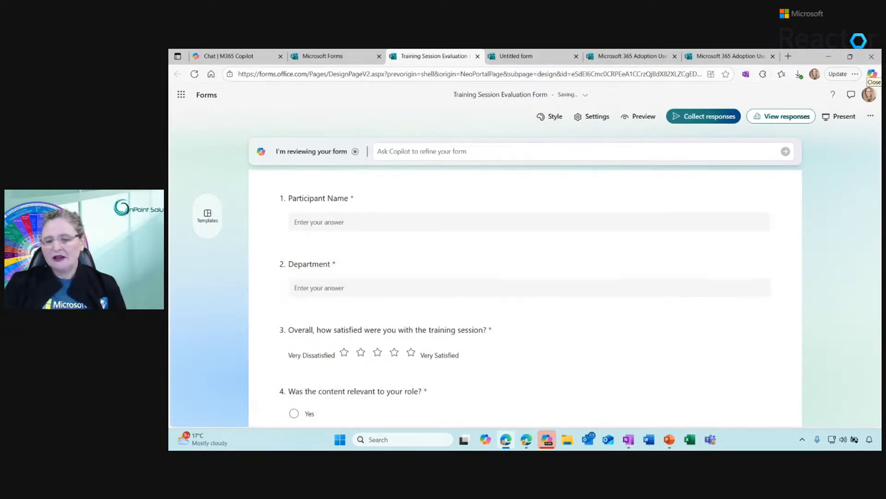
{"action": "scroll", "coordinate": [876, 234], "scroll_direction": "down", "scroll_amount": 4}
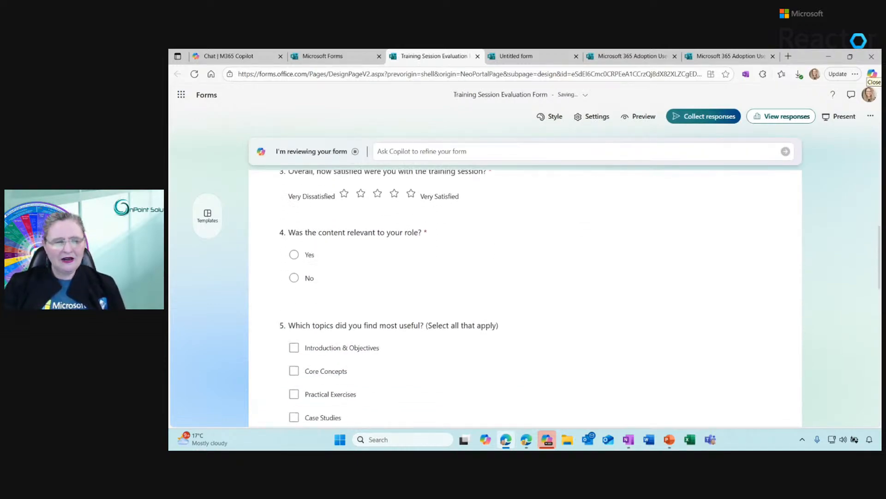
{"action": "scroll", "coordinate": [526, 286], "scroll_direction": "down", "scroll_amount": 3}
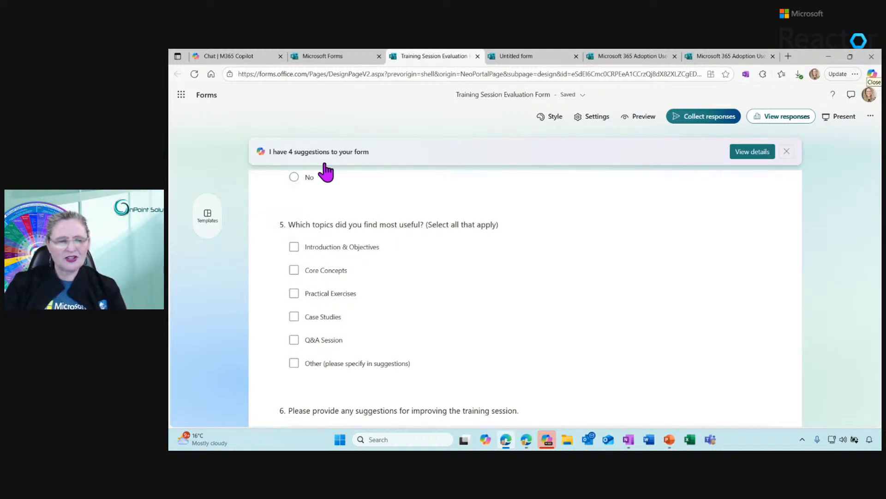
Open the details of Copilot's suggestions for the form and read through them
{"action": "left_click", "coordinate": [753, 152]}
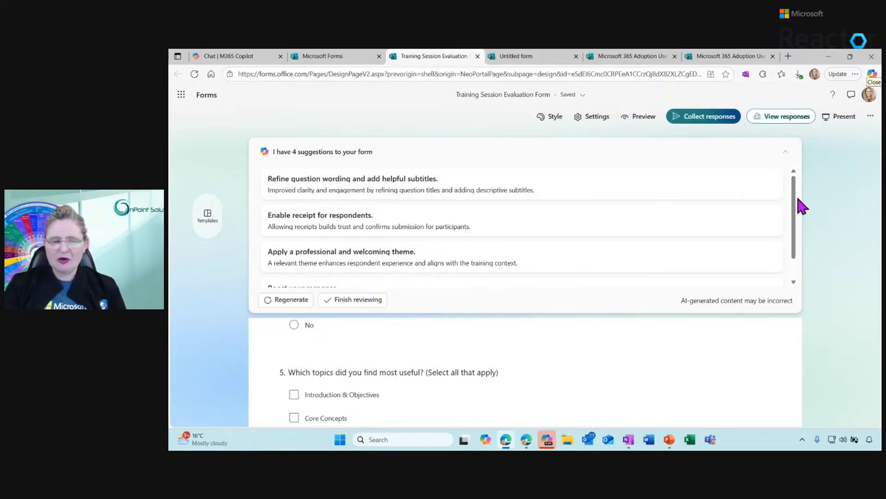
{"action": "left_click_drag", "start_coordinate": [797, 204], "coordinate": [795, 254]}
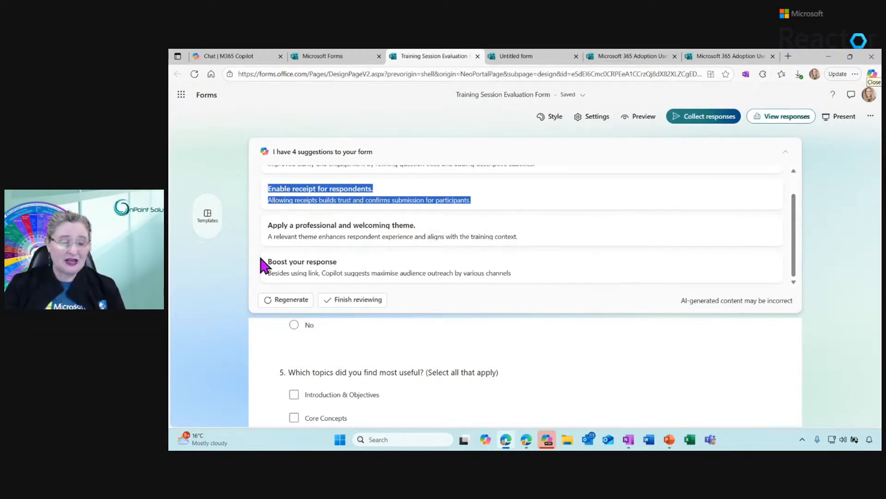
{"action": "left_click", "coordinate": [284, 301]}
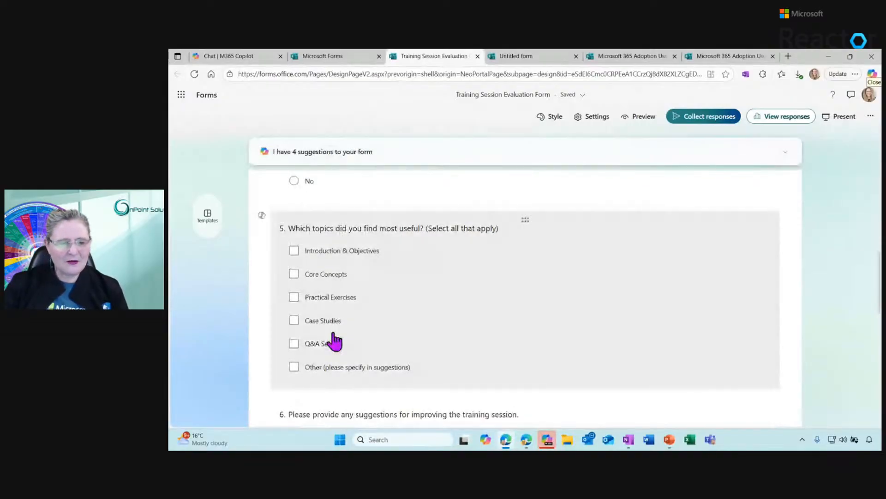
Generate a Copilot rewrite of question 5 with the prompt "Make all my topics focused on the Microsoft Office products"
{"action": "left_click", "coordinate": [261, 215]}
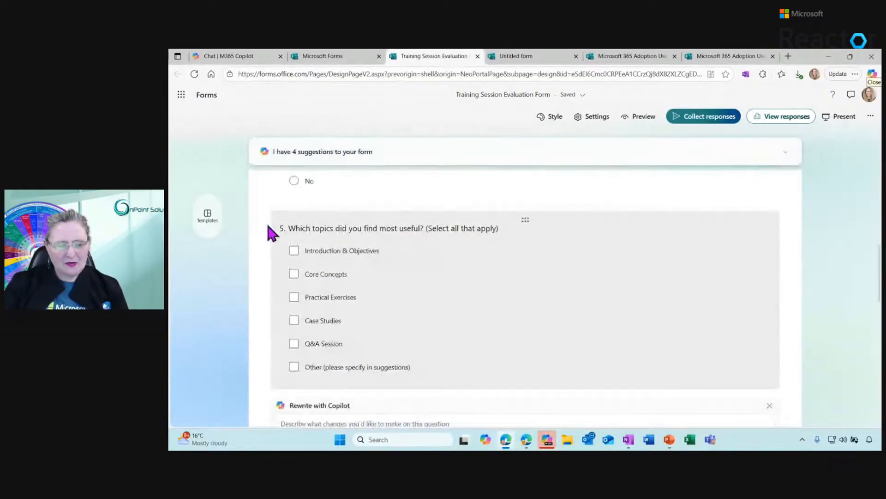
{"action": "scroll", "coordinate": [268, 226], "scroll_direction": "down", "scroll_amount": 2}
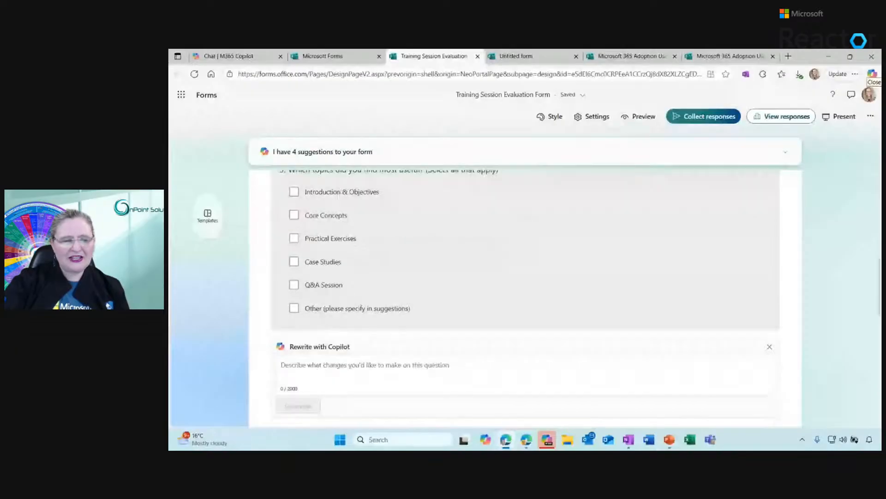
{"action": "scroll", "coordinate": [268, 227], "scroll_direction": "up", "scroll_amount": 1}
{"action": "left_click", "coordinate": [326, 386]}
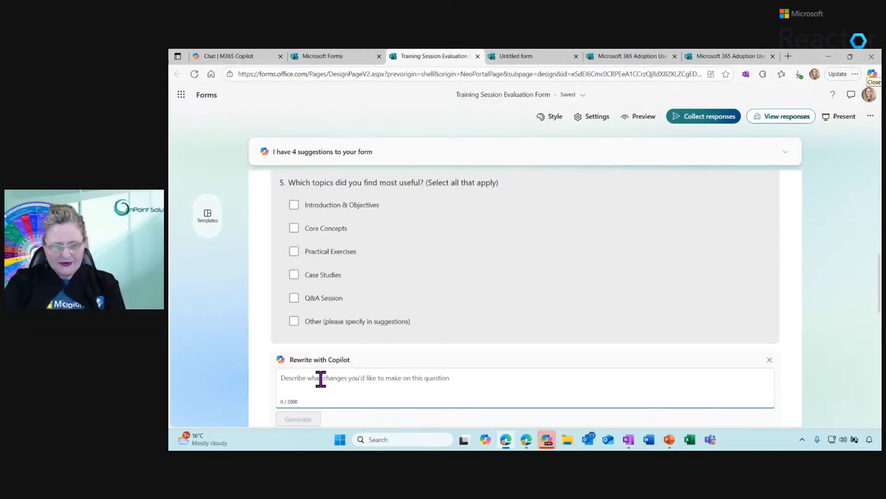
{"action": "type", "text": "Make"}
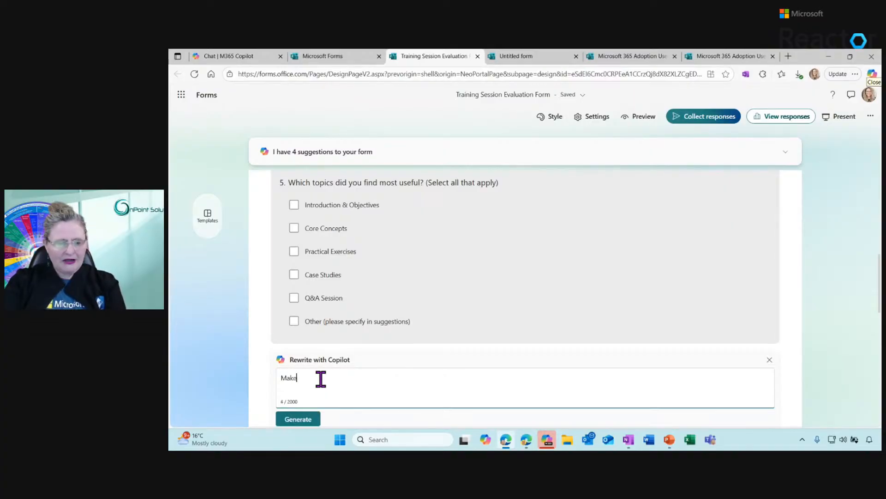
{"action": "type", "text": " all my topics"}
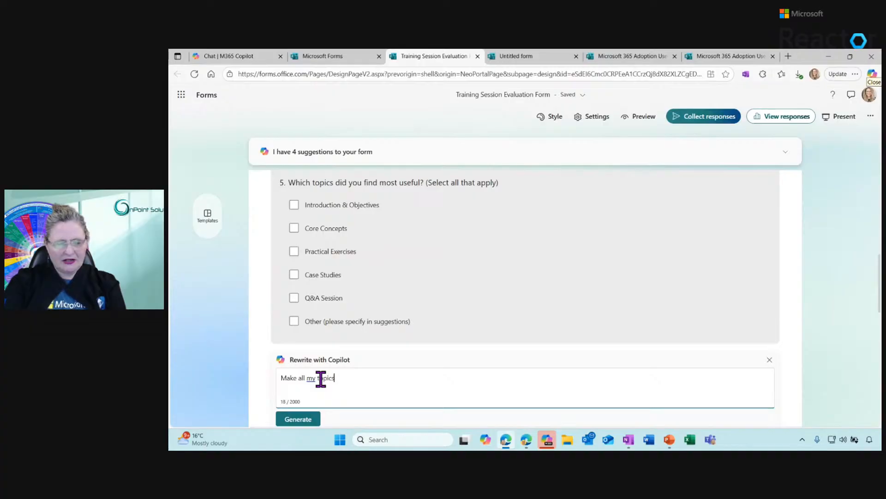
{"action": "type", "text": " focused on "}
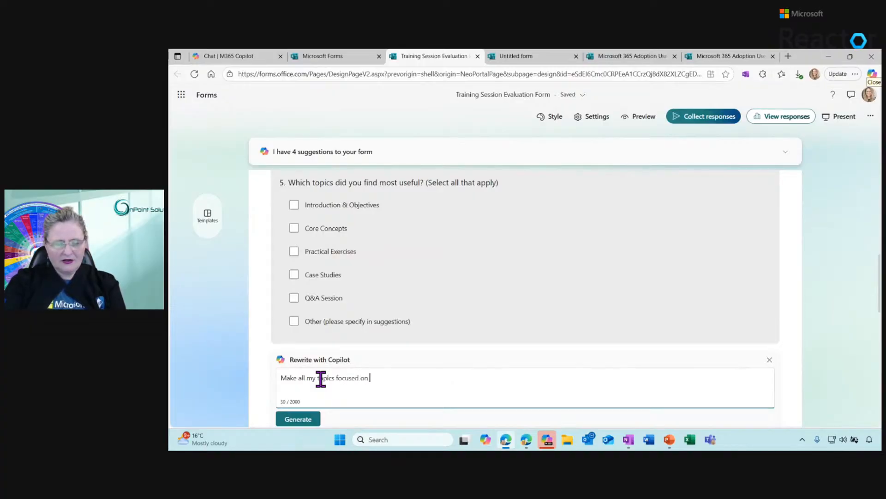
{"action": "type", "text": "the Microsoft"}
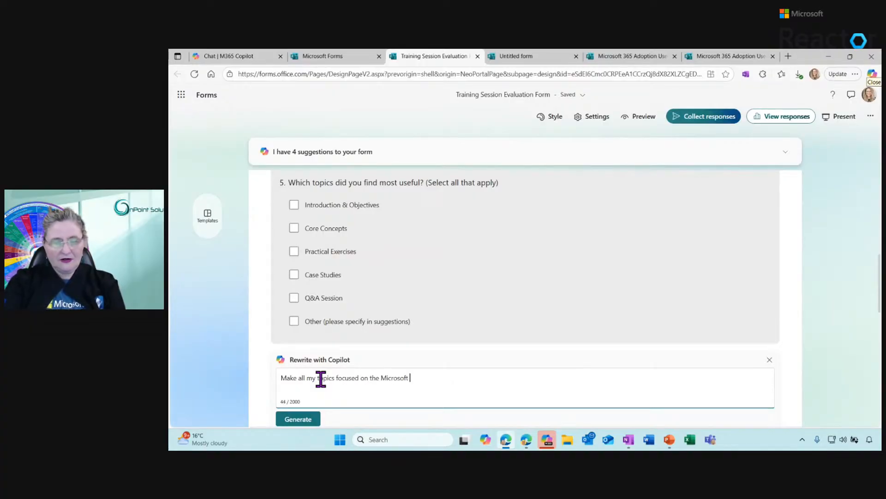
{"action": "type", "text": "Office P"}
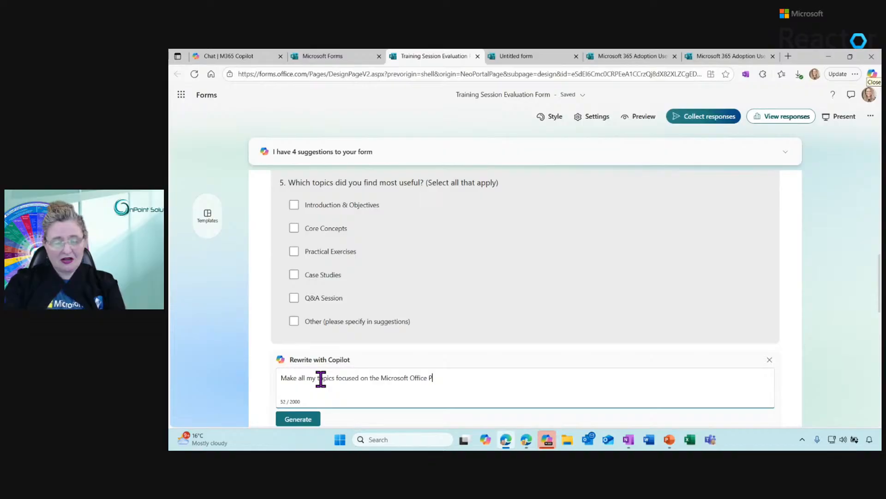
{"action": "type", "text": "roduct"}
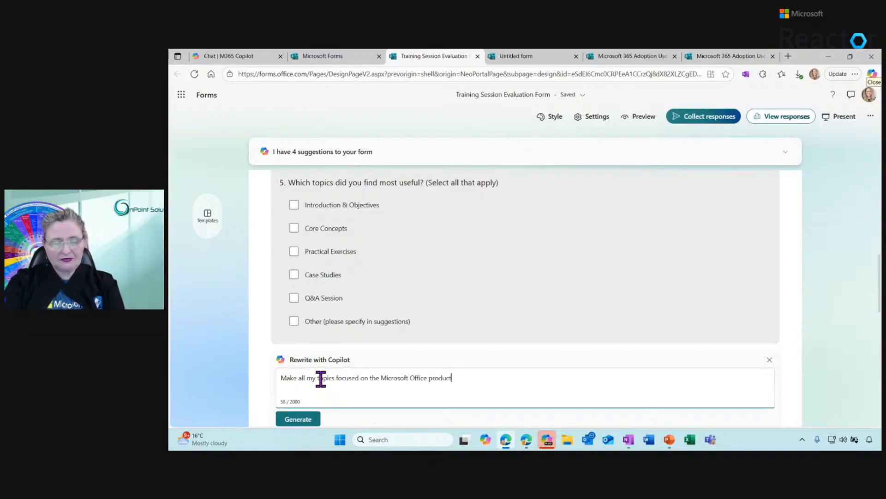
{"action": "type", "text": "s"}
{"action": "left_click", "coordinate": [298, 420]}
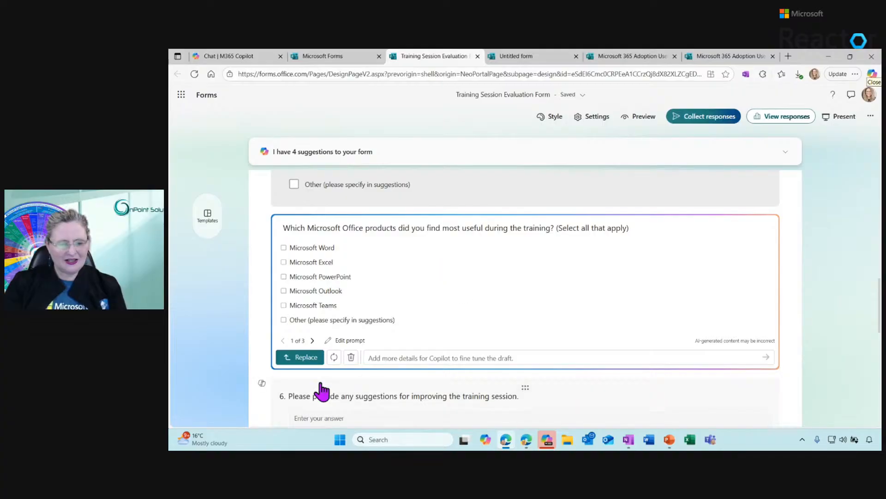
Replace question 5 with the first Copilot rewrite about Microsoft Office products and check its answer options in the form
{"action": "scroll", "coordinate": [851, 214], "scroll_direction": "up", "scroll_amount": 3}
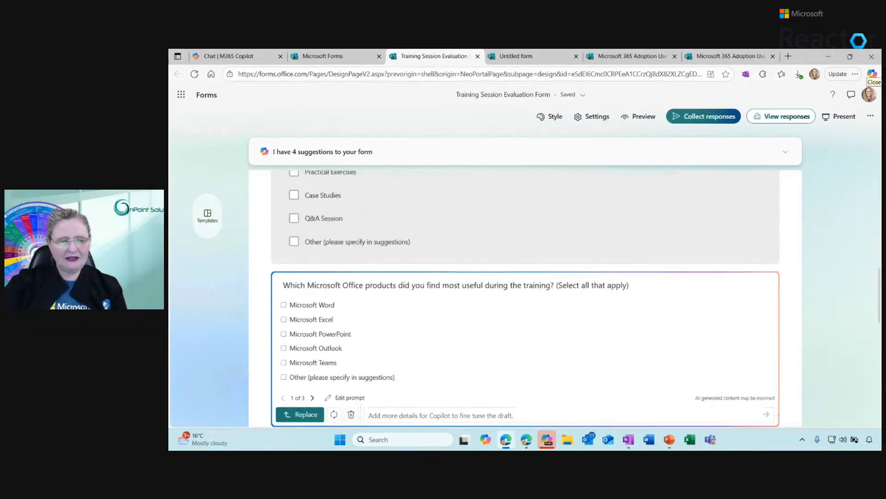
{"action": "scroll", "coordinate": [851, 214], "scroll_direction": "down", "scroll_amount": 2}
{"action": "scroll", "coordinate": [764, 312], "scroll_direction": "down", "scroll_amount": 1}
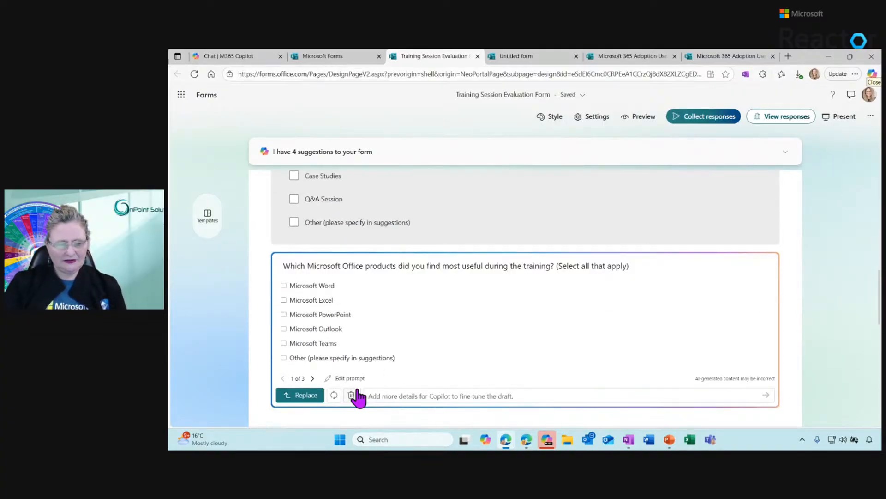
{"action": "left_click", "coordinate": [304, 396]}
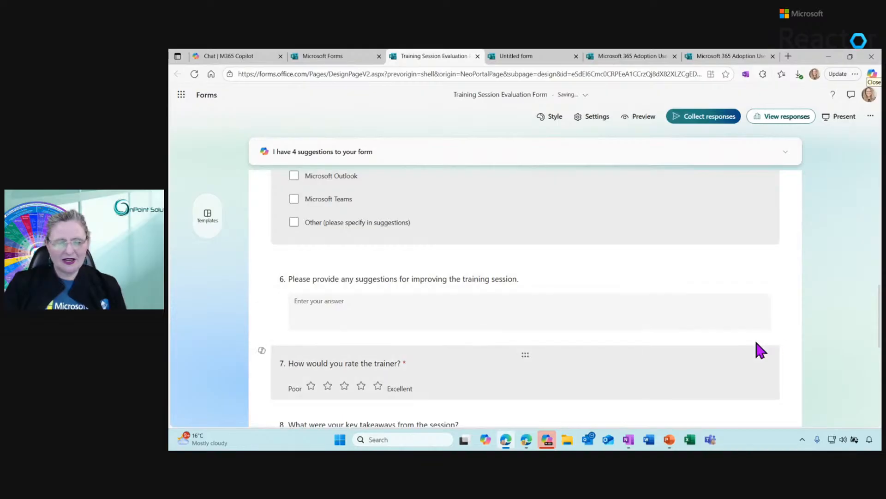
{"action": "scroll", "coordinate": [853, 257], "scroll_direction": "up", "scroll_amount": 3}
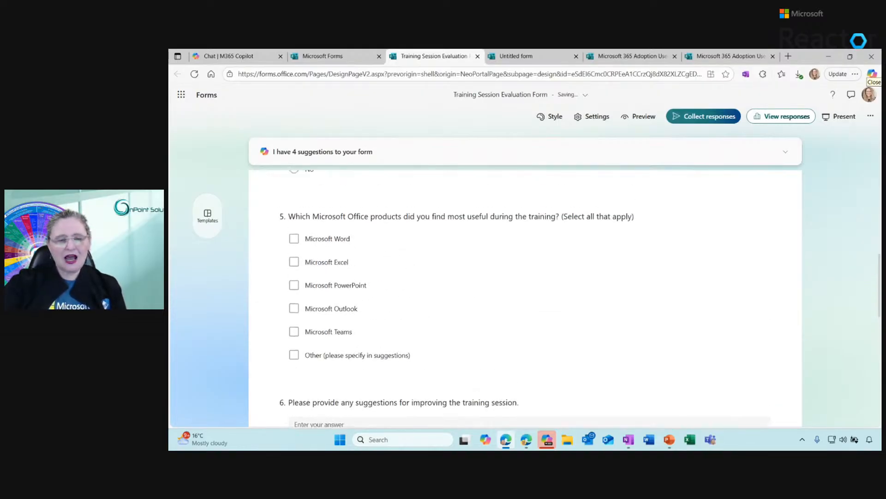
{"action": "scroll", "coordinate": [525, 298], "scroll_direction": "up", "scroll_amount": 1}
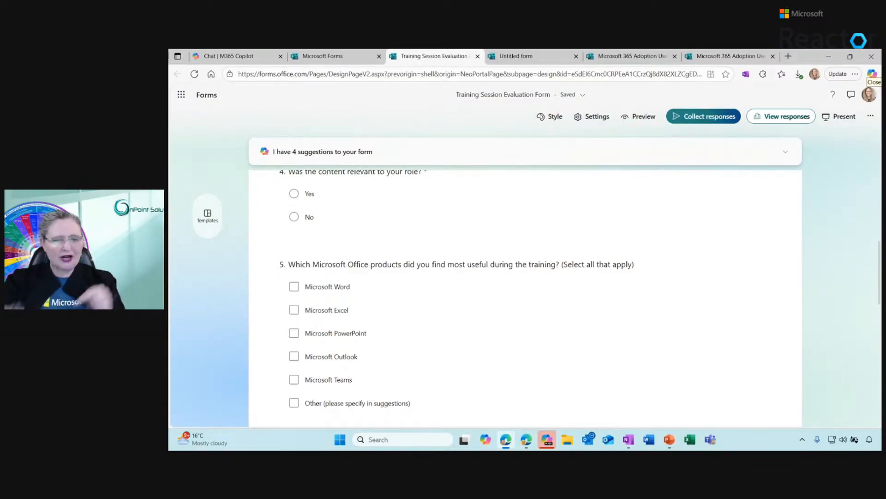
{"action": "scroll", "coordinate": [524, 296], "scroll_direction": "down", "scroll_amount": 1}
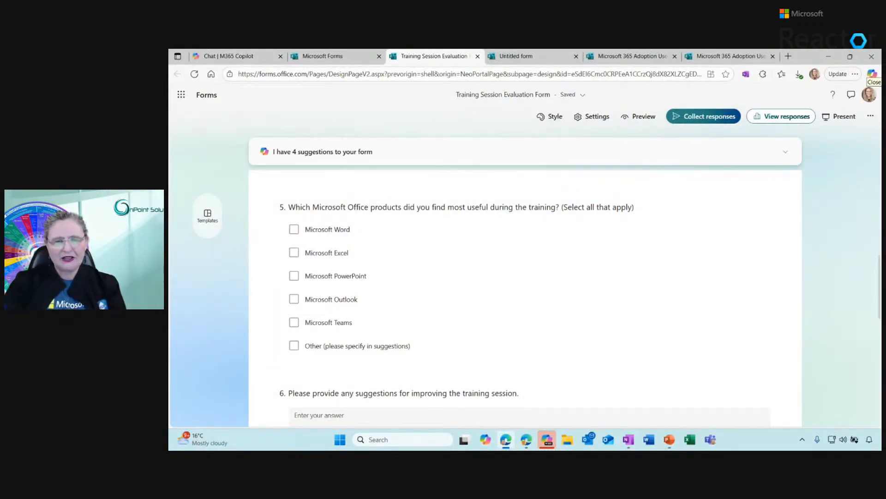
Add a new Choice question at the end of the form, after the email address question
{"action": "scroll", "coordinate": [526, 295], "scroll_direction": "down", "scroll_amount": 10}
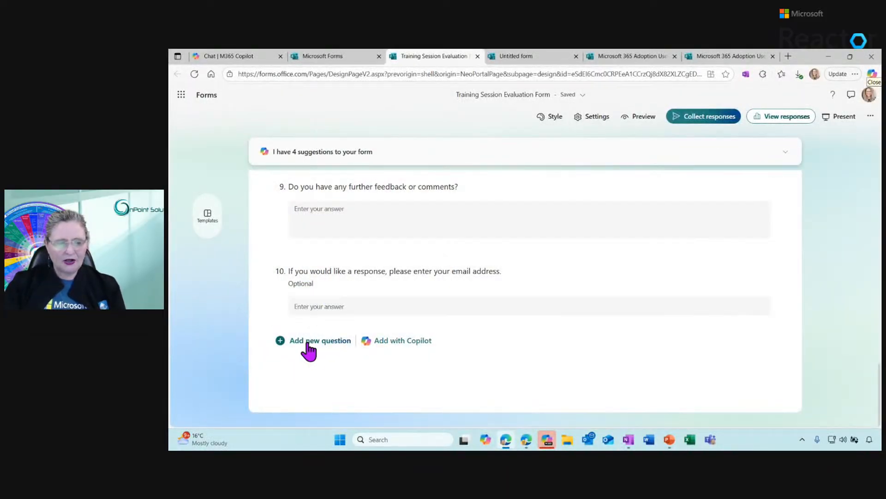
{"action": "left_click", "coordinate": [308, 342]}
{"action": "scroll", "coordinate": [782, 318], "scroll_direction": "down", "scroll_amount": 1}
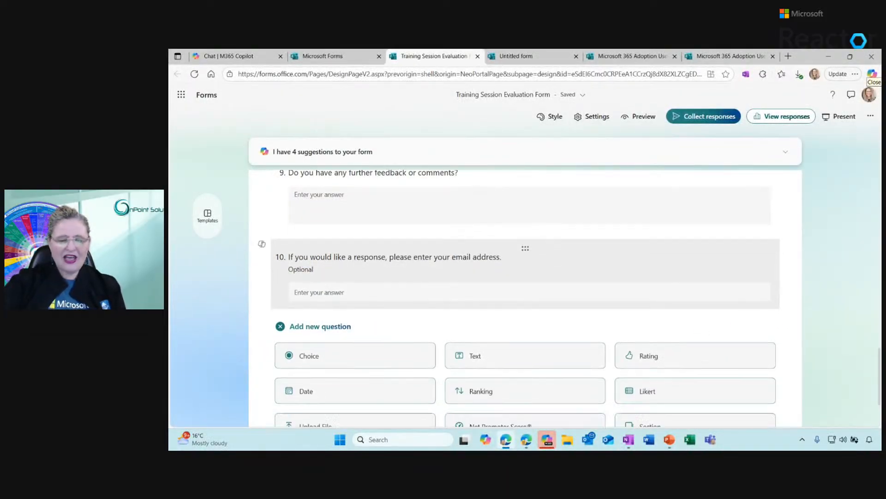
{"action": "scroll", "coordinate": [525, 296], "scroll_direction": "down", "scroll_amount": 2}
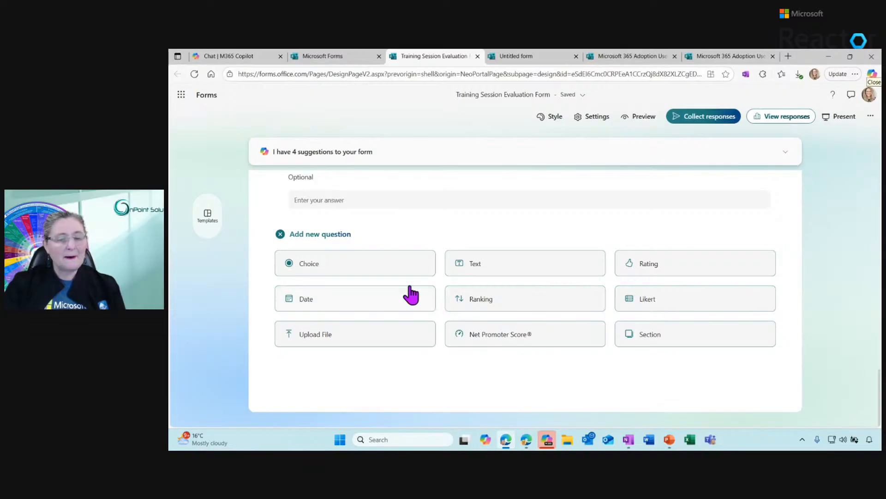
{"action": "left_click", "coordinate": [356, 269]}
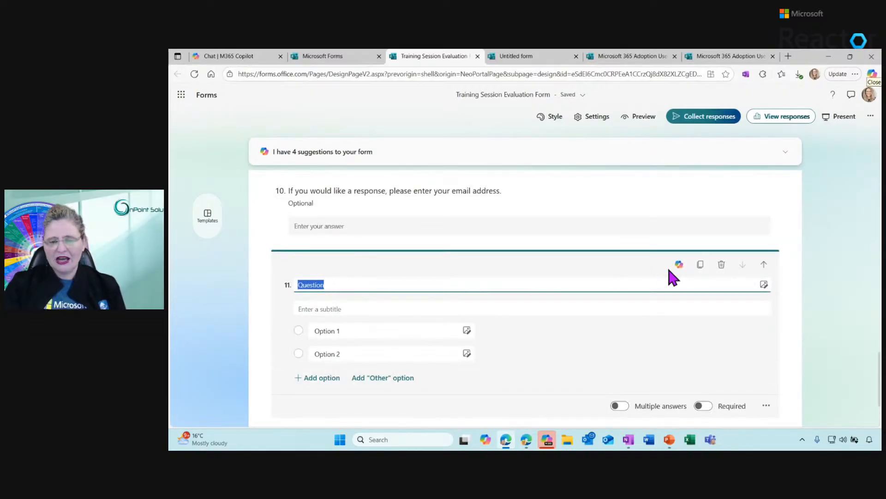
Open the Copilot rewrite prompt for the new question 11
{"action": "left_click", "coordinate": [679, 265]}
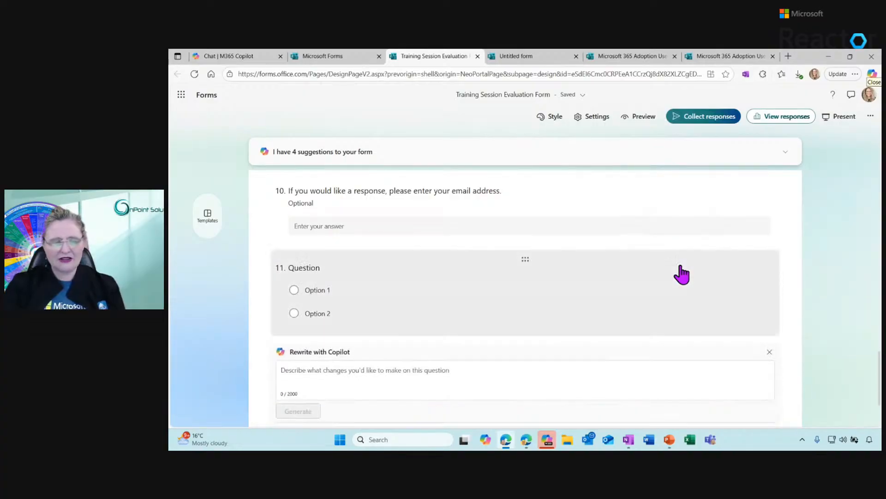
{"action": "left_click", "coordinate": [300, 373]}
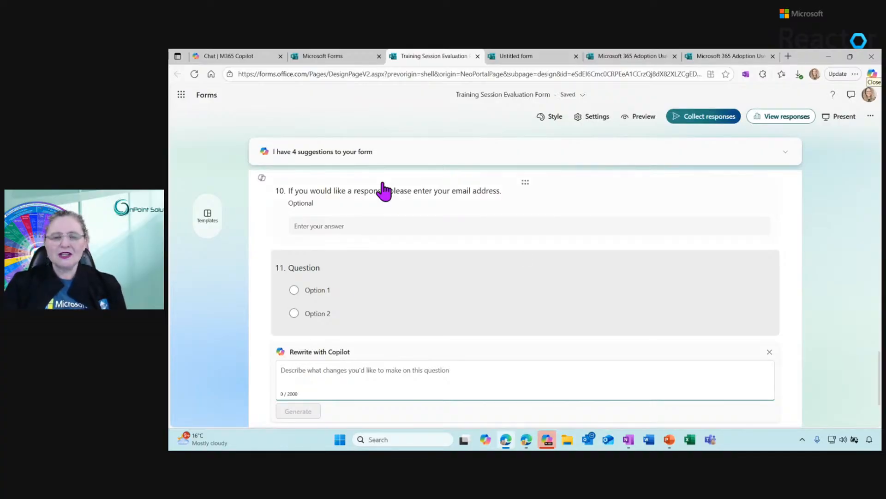
Switch to the untitled form and look through the Resistance_Management_Plan_Template_1 document in Word before returning to the form's Copilot draft prompt
{"action": "left_click", "coordinate": [524, 59]}
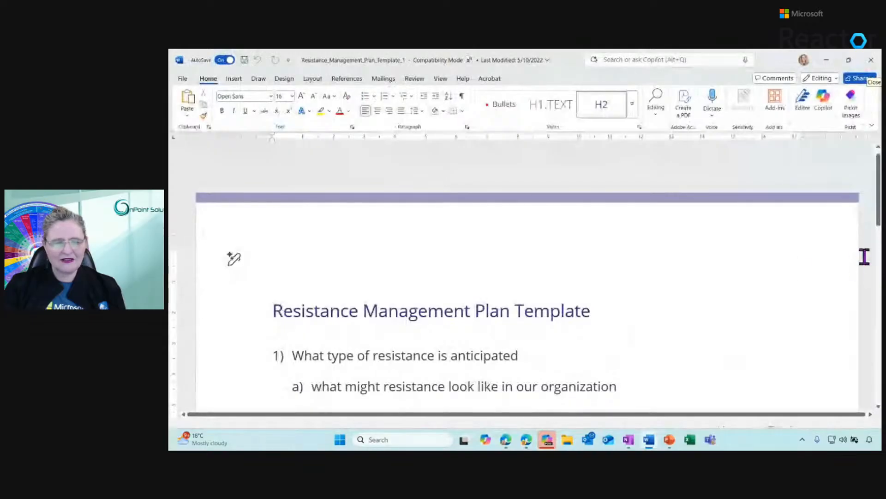
{"action": "left_click_drag", "start_coordinate": [879, 192], "coordinate": [850, 208]}
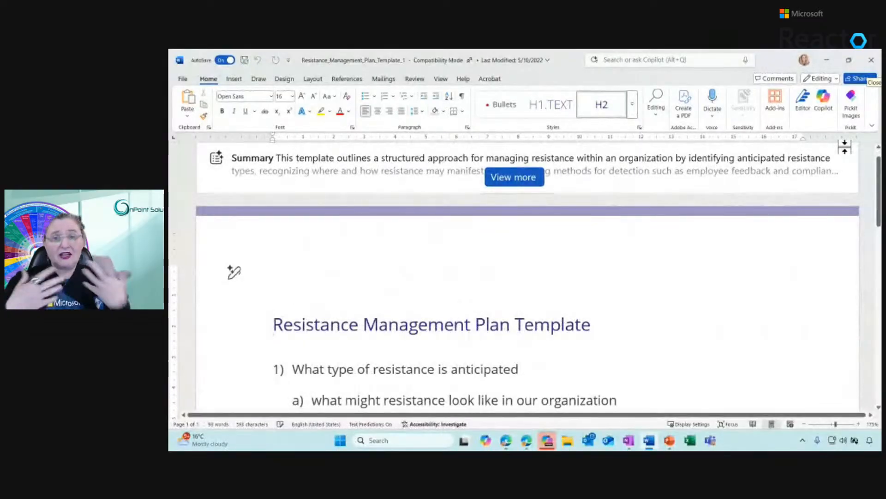
{"action": "left_click", "coordinate": [827, 60]}
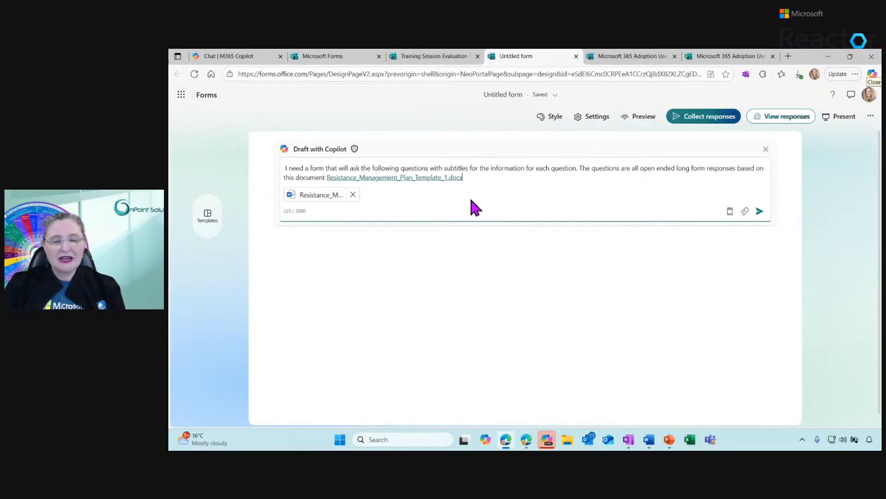
{"action": "type", "text": "/"}
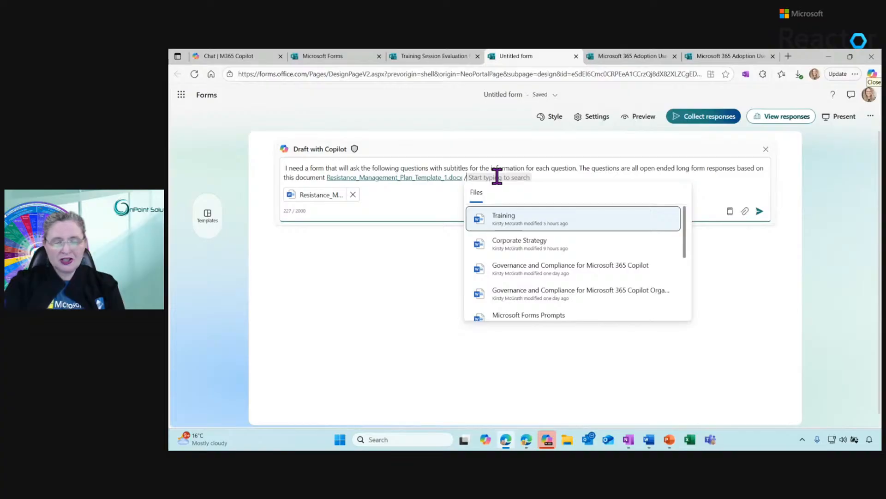
{"action": "type", "text": "pros"}
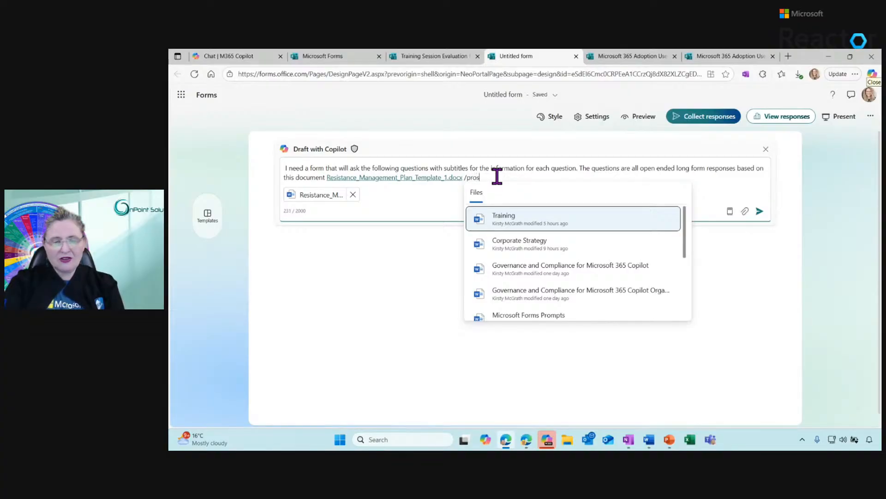
{"action": "type", "text": "ci"}
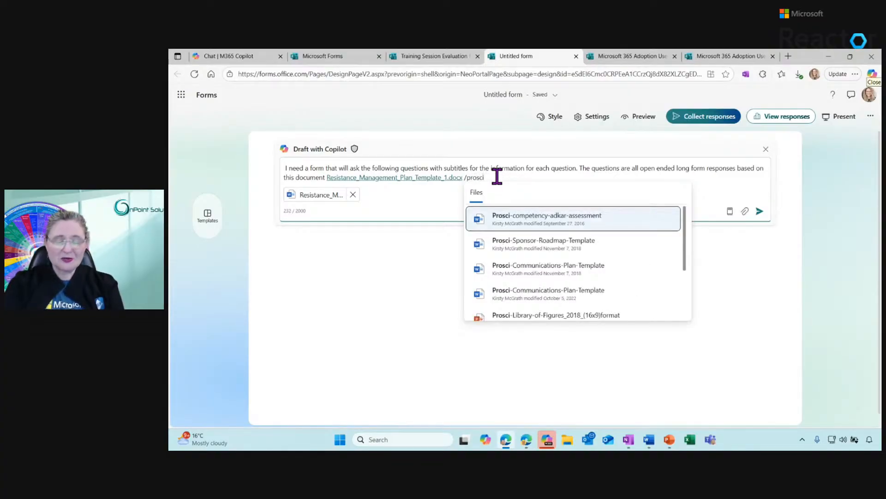
{"action": "key", "text": "BackSpace"}
{"action": "key", "text": "BackSpace"}
{"action": "key", "text": "BackSpace"}
{"action": "key", "text": "BackSpace"}
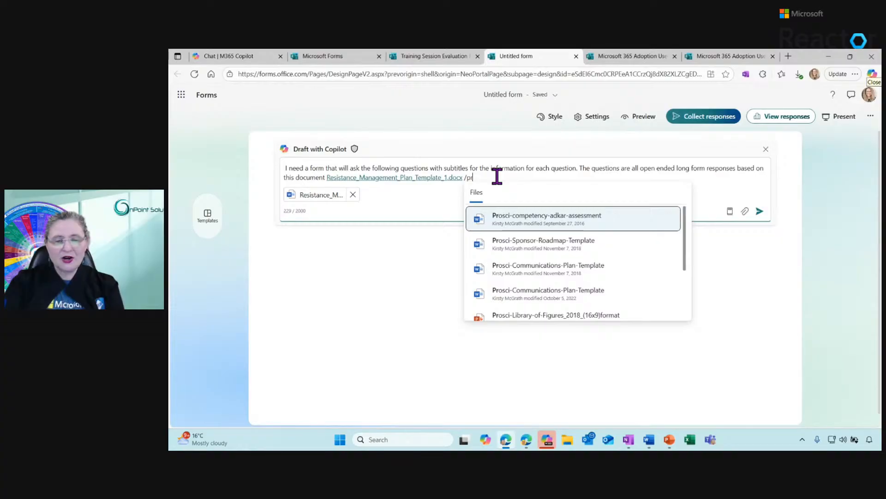
{"action": "key", "text": "BackSpace"}
{"action": "key", "text": "BackSpace"}
{"action": "key", "text": "BackSpace"}
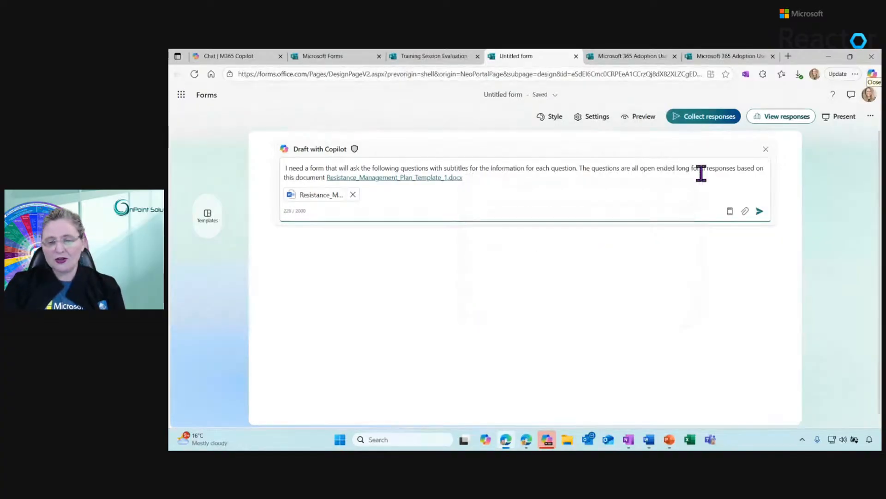
{"action": "left_click", "coordinate": [746, 212]}
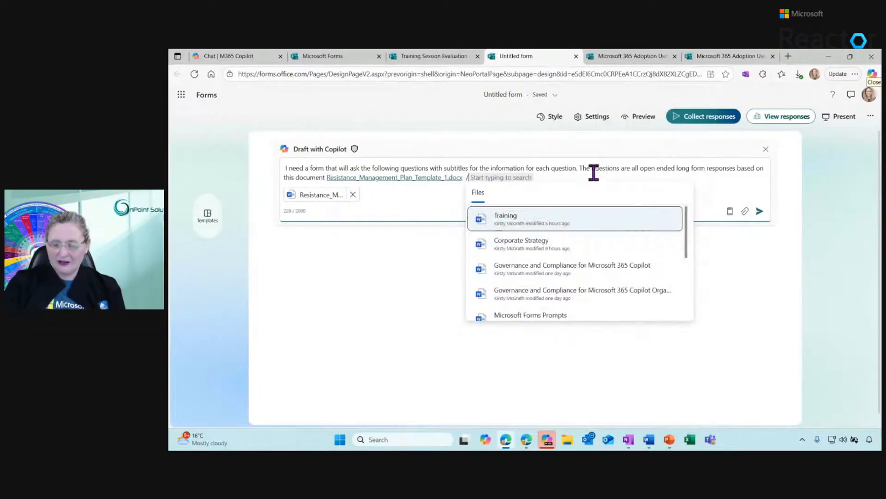
{"action": "key", "text": "BackSpace"}
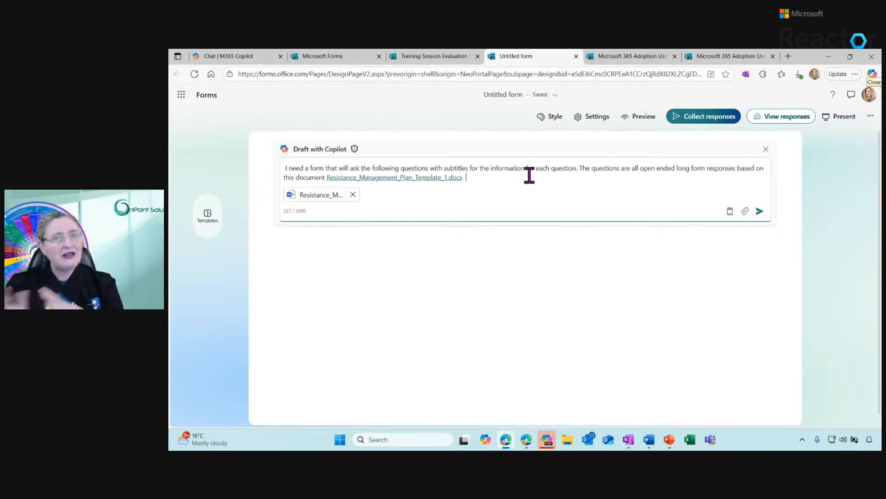
Generate the form with Copilot from the prepared prompt referencing Resistance_Management_Plan_Template_1.docx and keep the drafted questions
{"action": "left_click", "coordinate": [758, 212]}
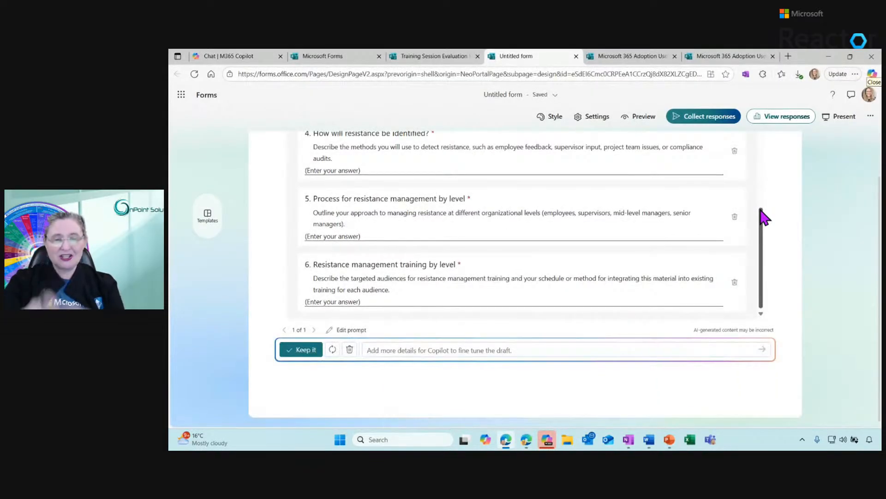
{"action": "left_click", "coordinate": [303, 350]}
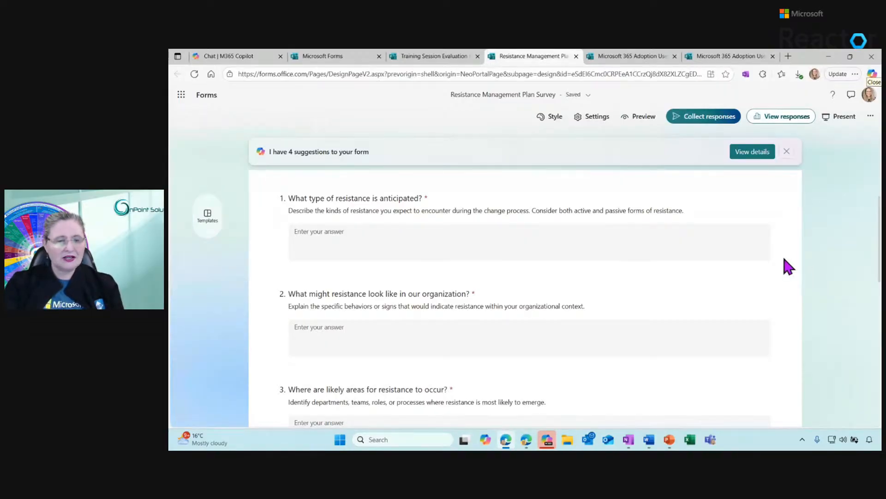
Read through the details of Copilot's suggestions for the Resistance Management Plan Survey and finish reviewing them
{"action": "left_click", "coordinate": [753, 151]}
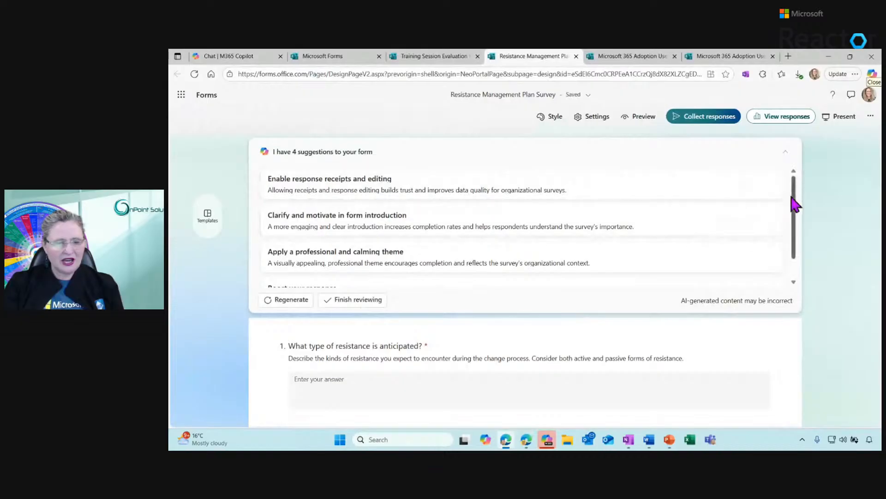
{"action": "scroll", "coordinate": [796, 211], "scroll_direction": "down", "scroll_amount": 2}
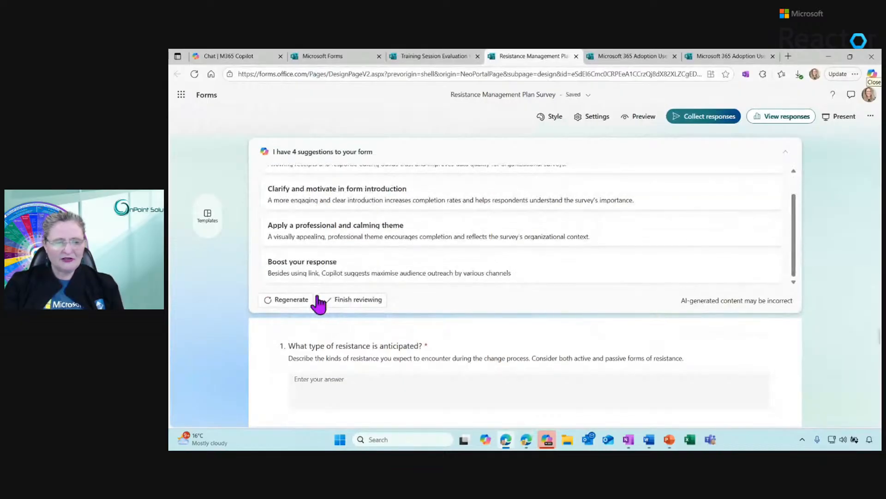
{"action": "left_click", "coordinate": [358, 301]}
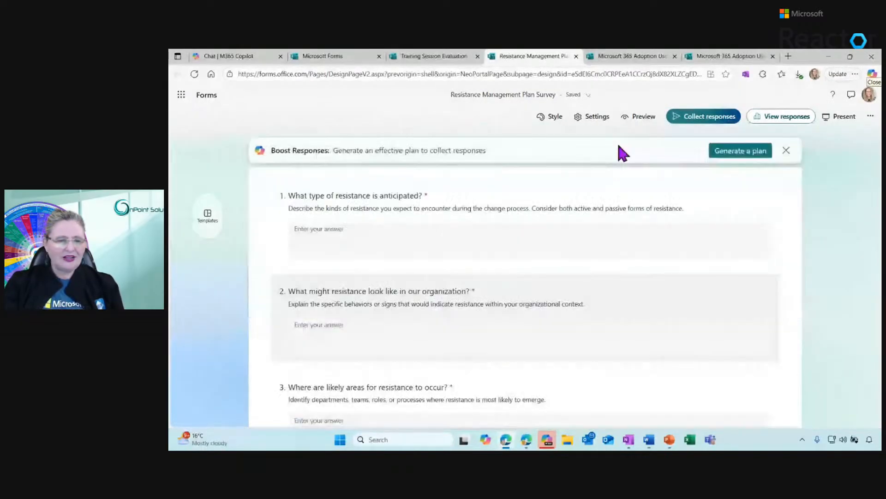
Generate a Copilot plan to boost survey responses and turn on response progress tracking in it
{"action": "left_click", "coordinate": [741, 155]}
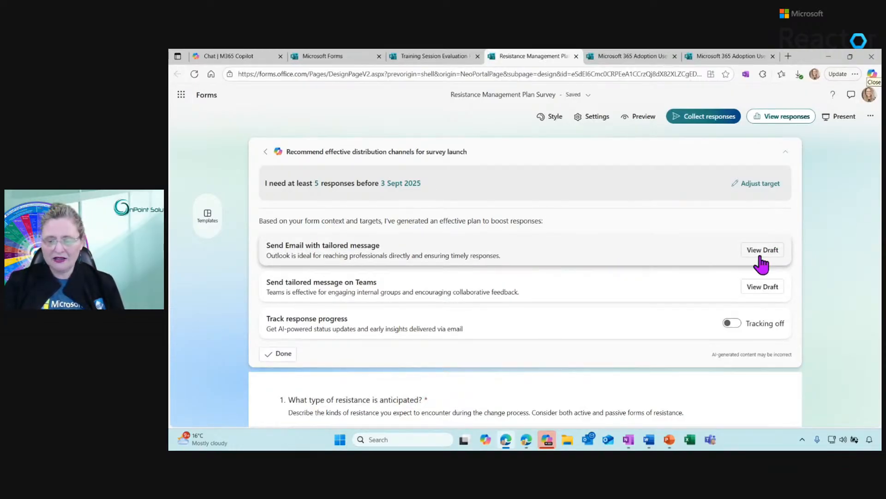
{"action": "left_click", "coordinate": [736, 324]}
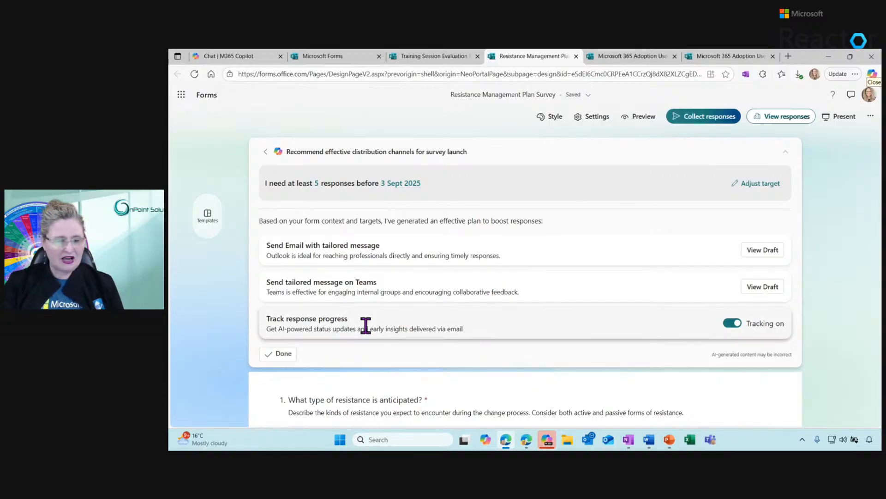
{"action": "left_click", "coordinate": [279, 354]}
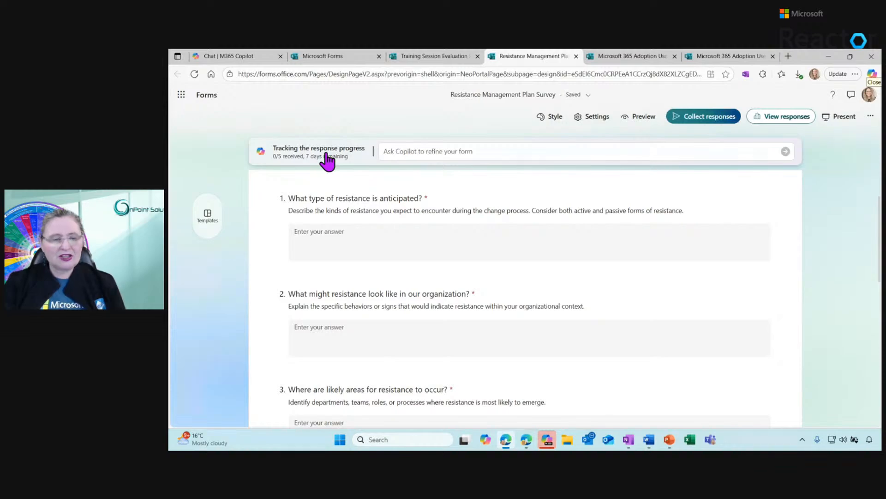
Reopen the response plan and send Copilot's drafted email invitation for the survey to a suggested contact
{"action": "left_click", "coordinate": [327, 156]}
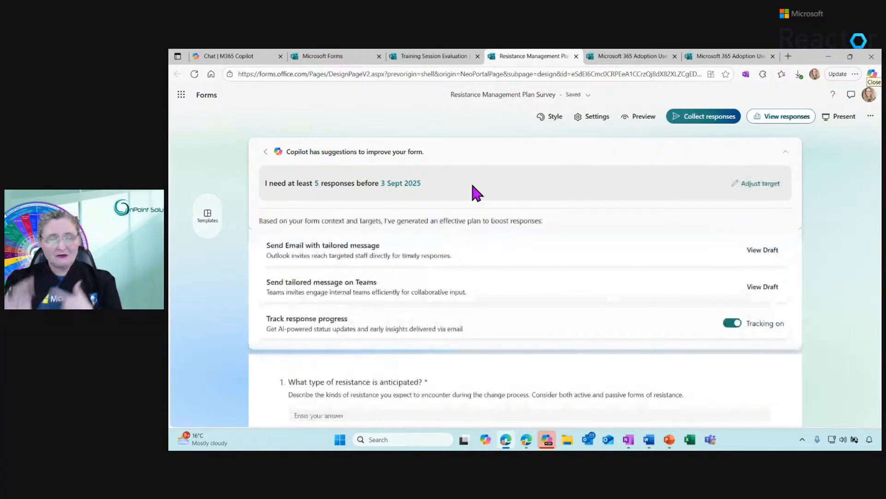
{"action": "left_click", "coordinate": [769, 251]}
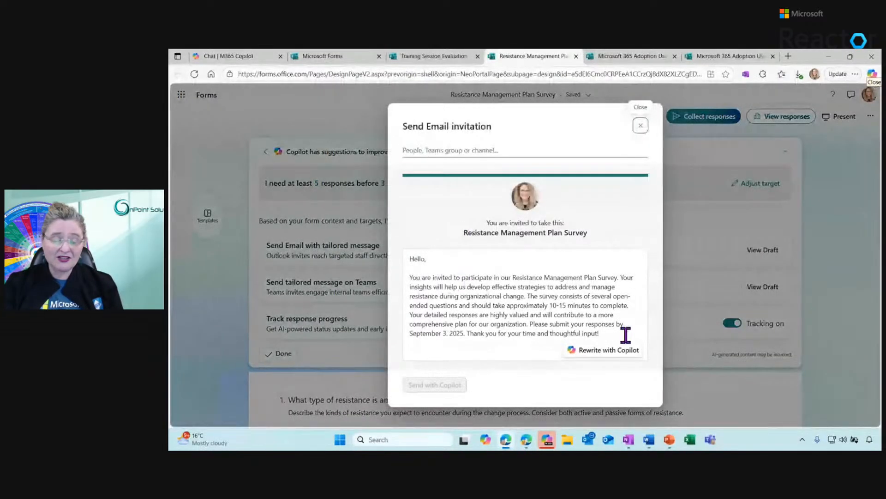
{"action": "left_click", "coordinate": [471, 152]}
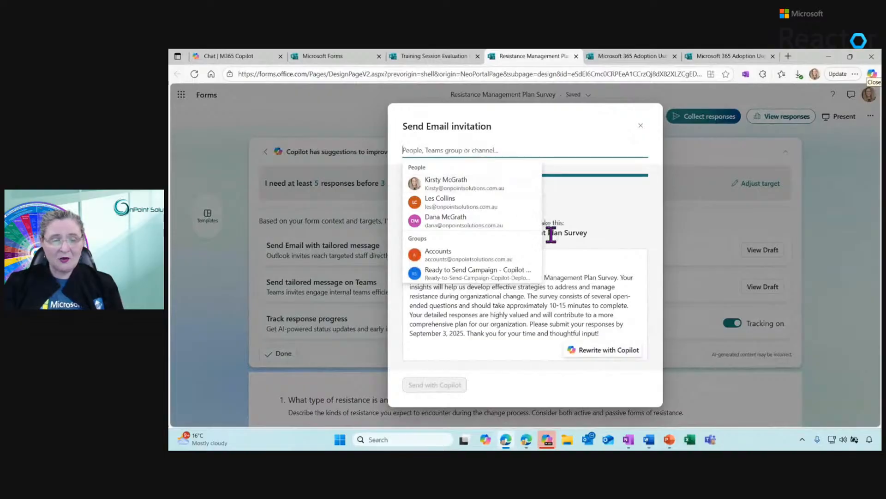
{"action": "left_click", "coordinate": [458, 217]}
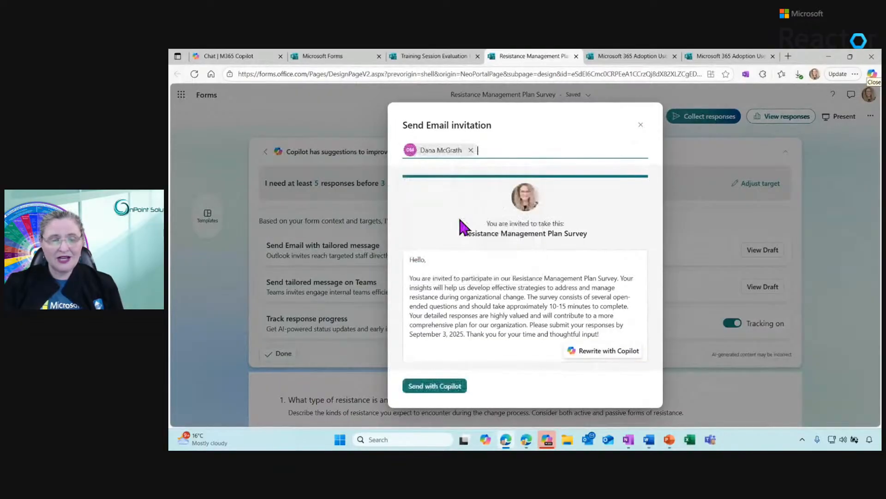
{"action": "left_click", "coordinate": [448, 390]}
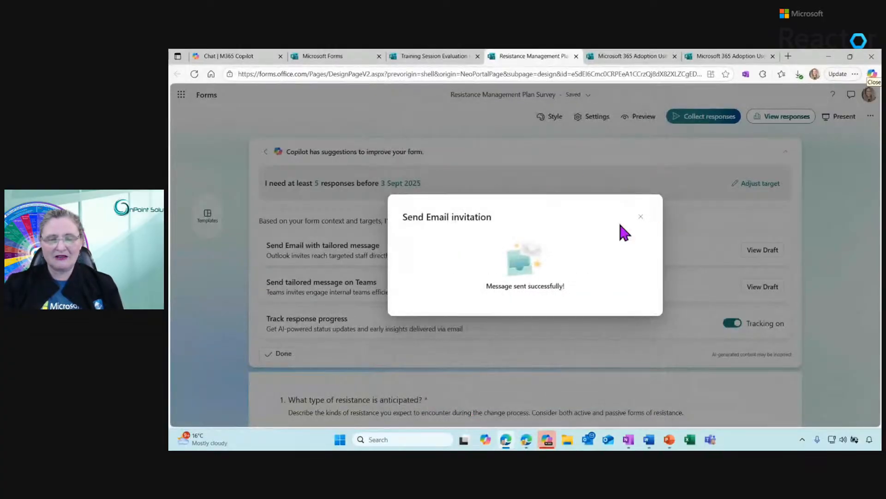
{"action": "left_click", "coordinate": [641, 217]}
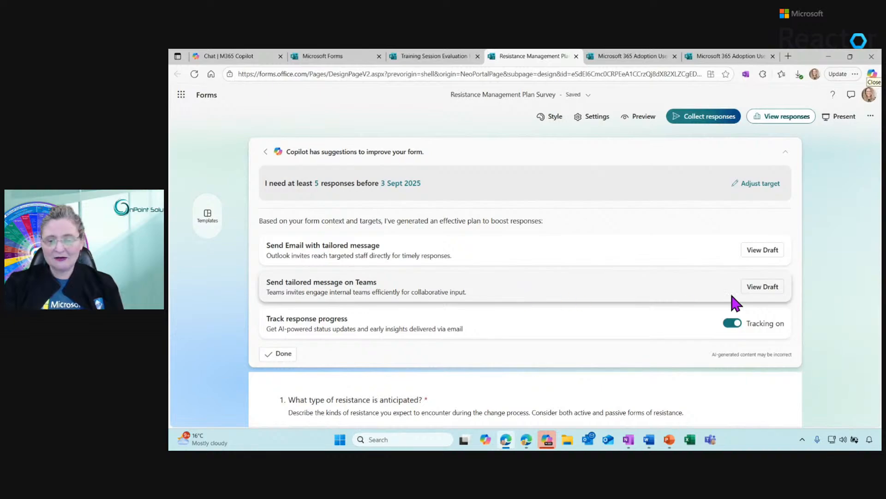
Send Copilot's drafted Teams invitation for the survey to the same contact and close the response plan
{"action": "left_click", "coordinate": [768, 290]}
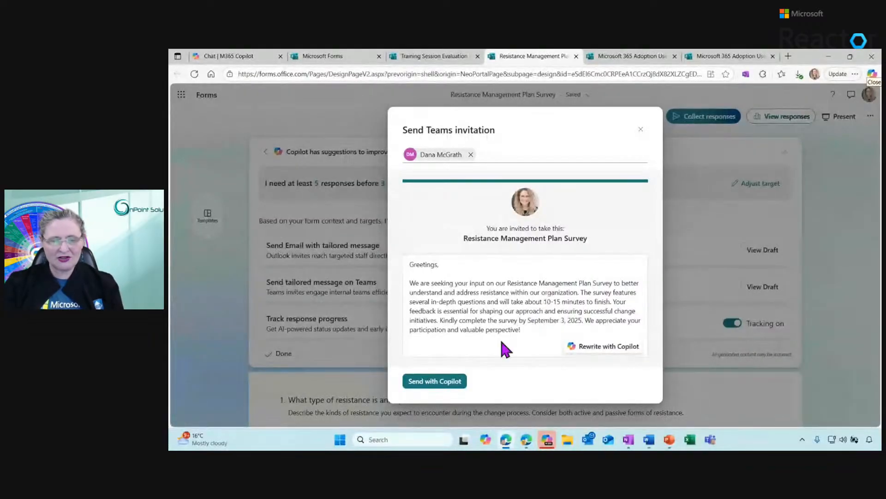
{"action": "left_click", "coordinate": [432, 383]}
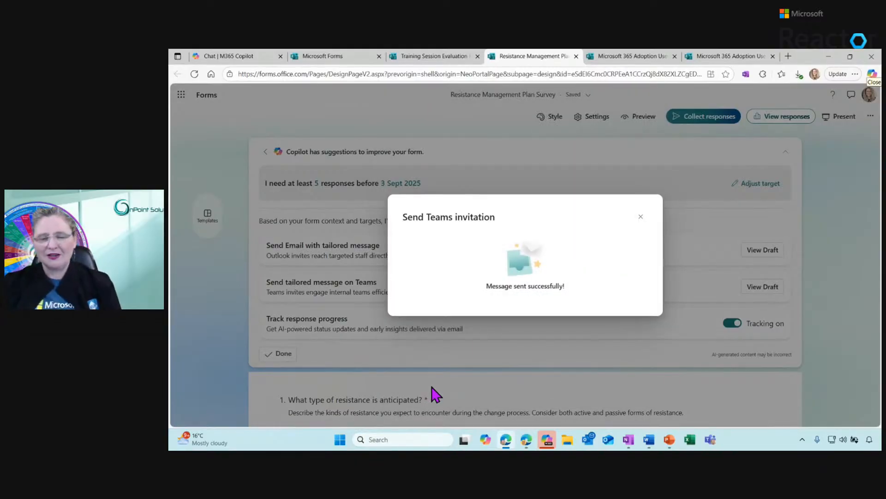
{"action": "left_click", "coordinate": [641, 217]}
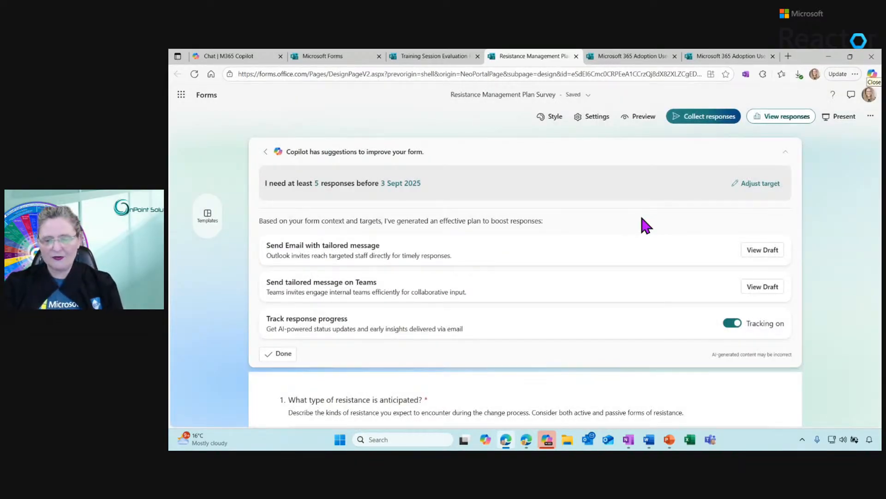
{"action": "left_click", "coordinate": [282, 354]}
{"action": "left_click", "coordinate": [287, 156]}
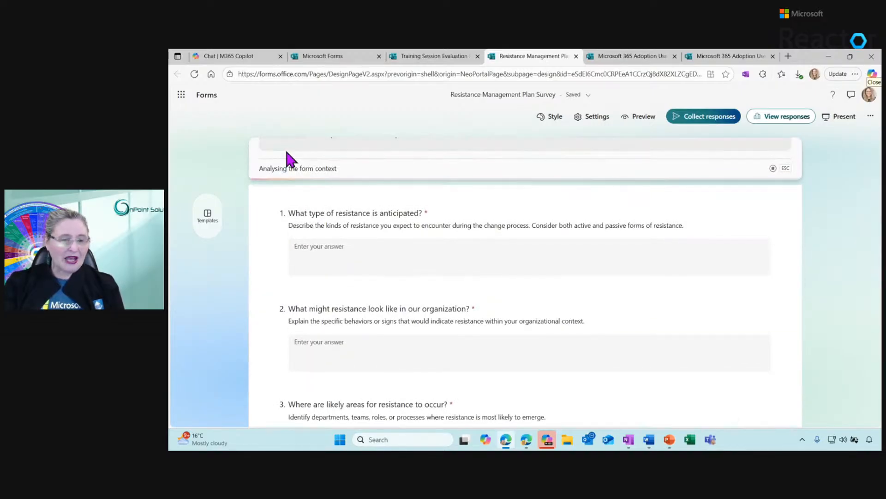
{"action": "left_click", "coordinate": [307, 153]}
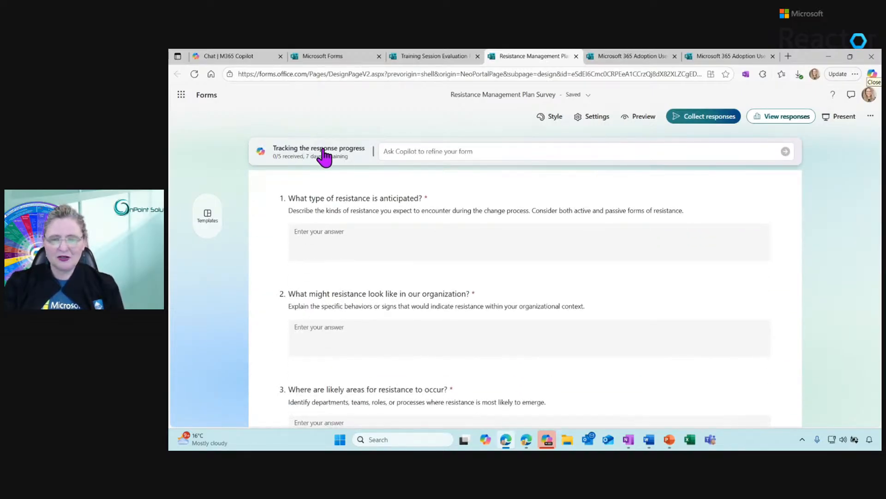
Ask Copilot to "refine my form" and look over the suggestions for the survey
{"action": "left_click", "coordinate": [413, 154]}
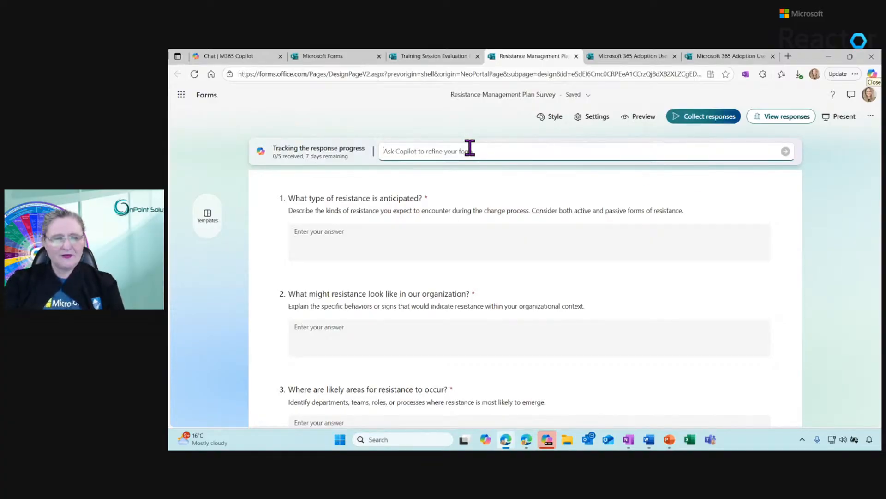
{"action": "type", "text": "refine my form"}
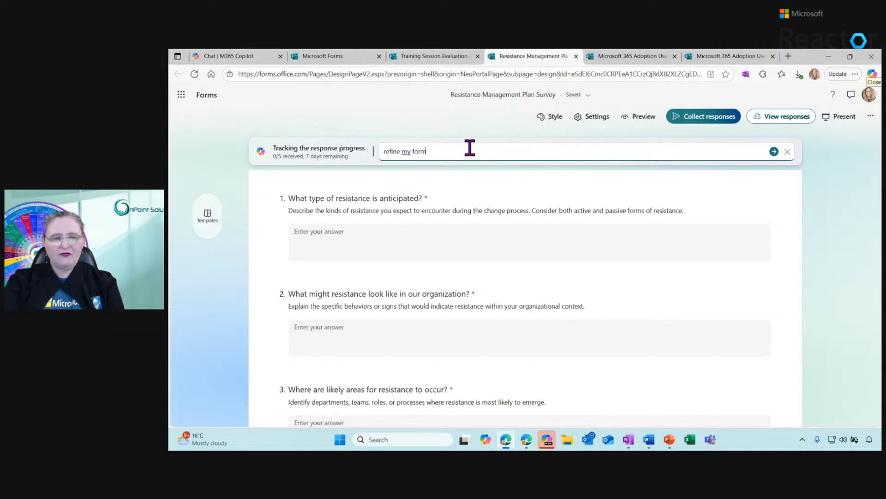
{"action": "key", "text": "Return"}
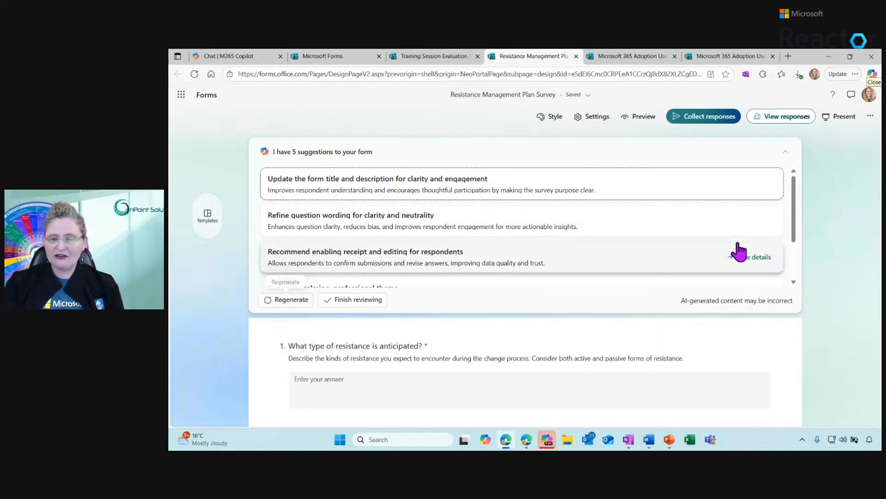
{"action": "mouse_move", "coordinate": [795, 204]}
{"action": "left_mouse_down"}
{"action": "mouse_move", "coordinate": [800, 246]}
{"action": "mouse_move", "coordinate": [795, 194]}
{"action": "left_mouse_up"}
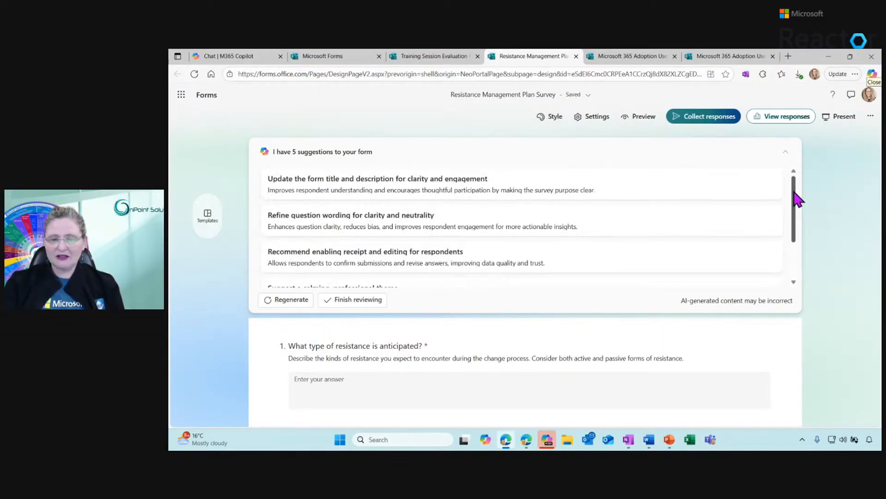
Apply Copilot's suggestions to update the form title and description and to refine the question wording for clarity and neutrality
{"action": "left_click", "coordinate": [750, 184]}
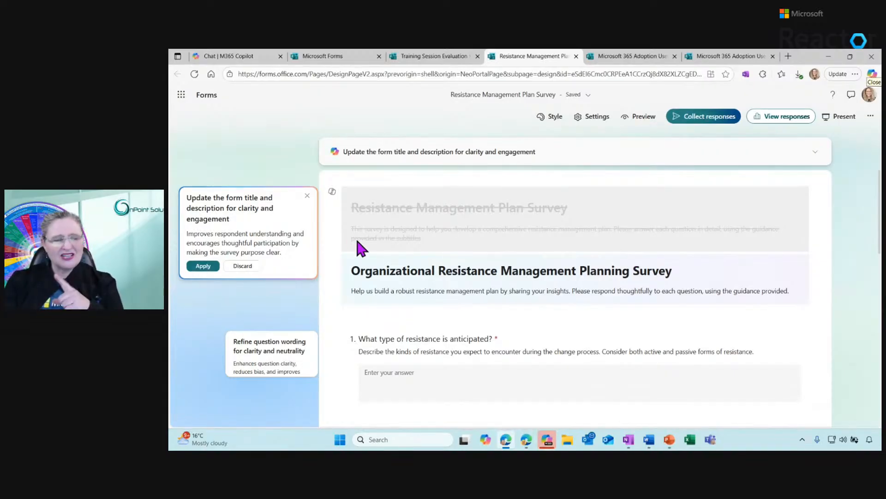
{"action": "left_click", "coordinate": [203, 267]}
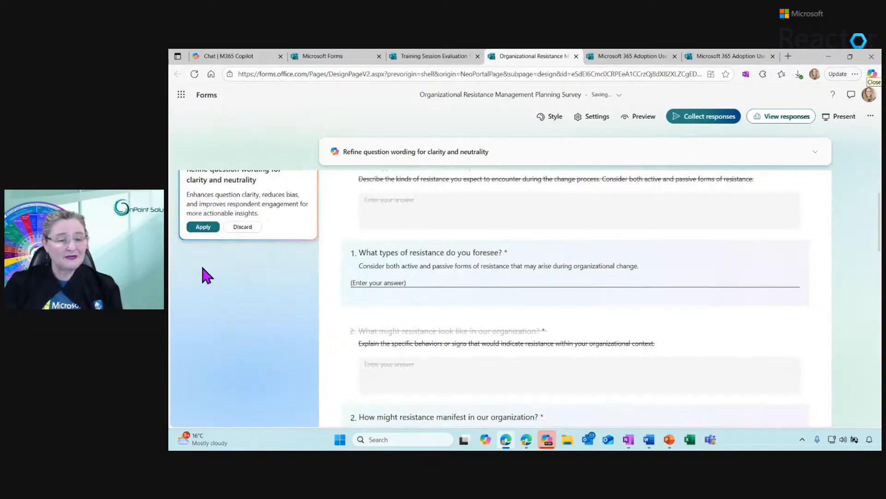
{"action": "scroll", "coordinate": [333, 197], "scroll_direction": "up", "scroll_amount": 2}
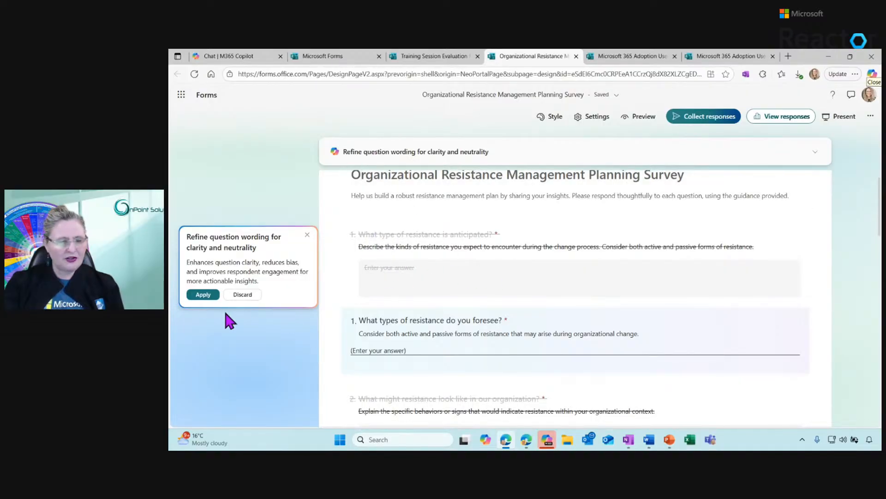
{"action": "left_click", "coordinate": [204, 295]}
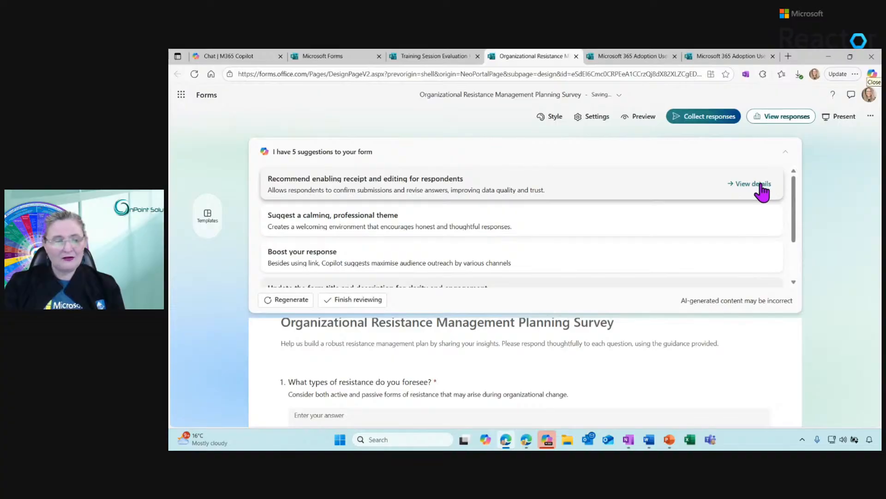
Apply Copilot's suggestion to let respondents save and edit their responses and to send them a receipt
{"action": "left_click", "coordinate": [761, 190]}
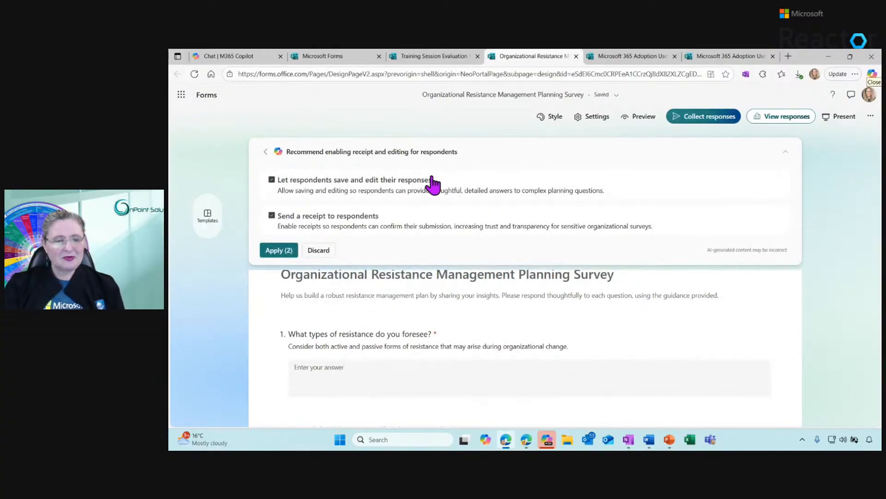
{"action": "left_click", "coordinate": [281, 249]}
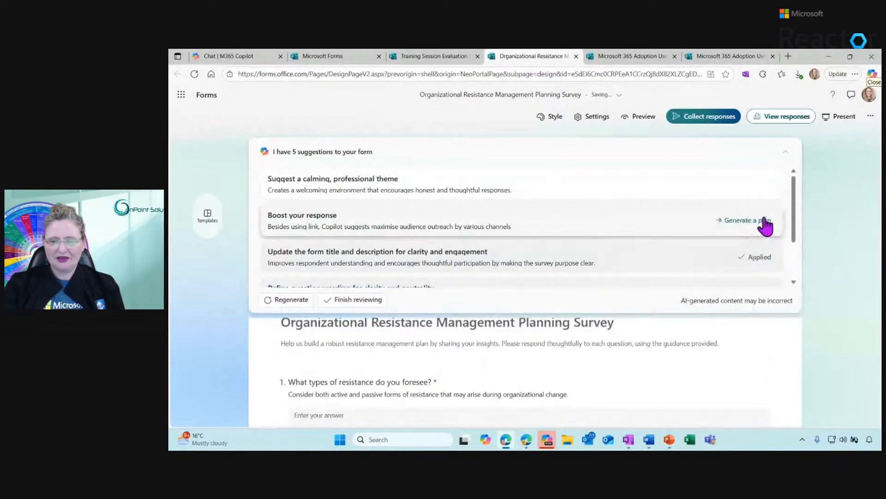
{"action": "left_click", "coordinate": [763, 225]}
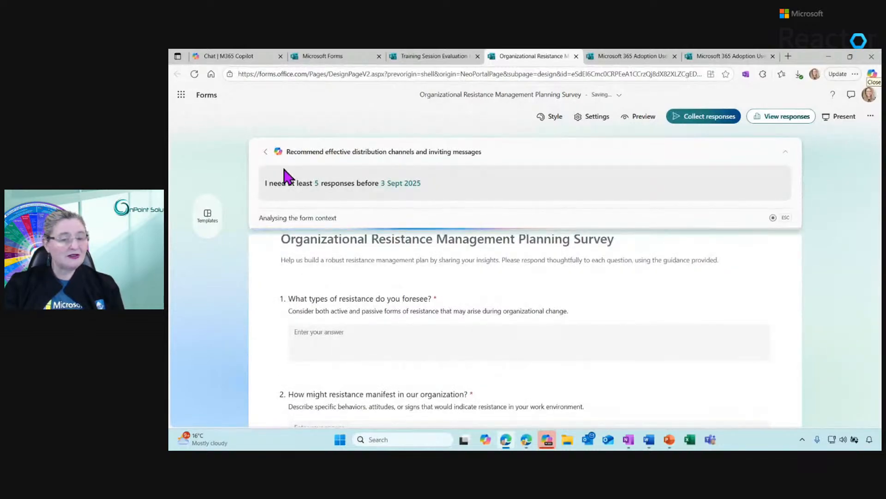
{"action": "left_click", "coordinate": [267, 153]}
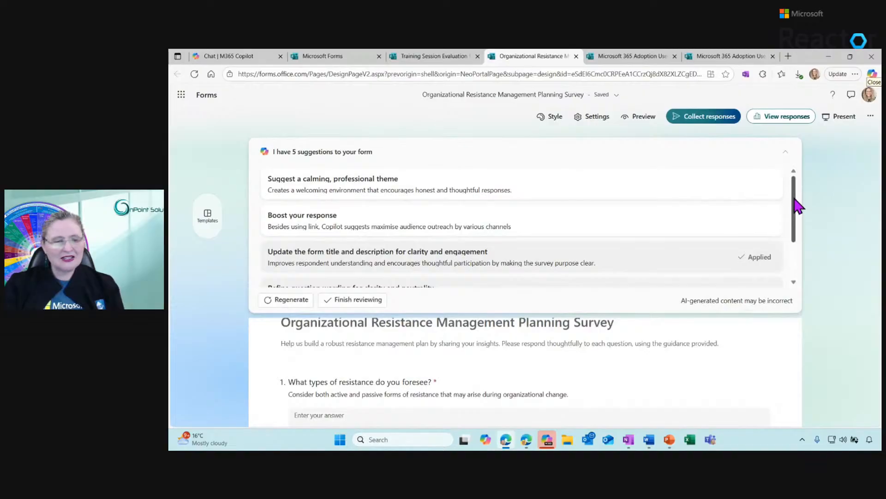
{"action": "left_click_drag", "start_coordinate": [797, 204], "coordinate": [790, 174]}
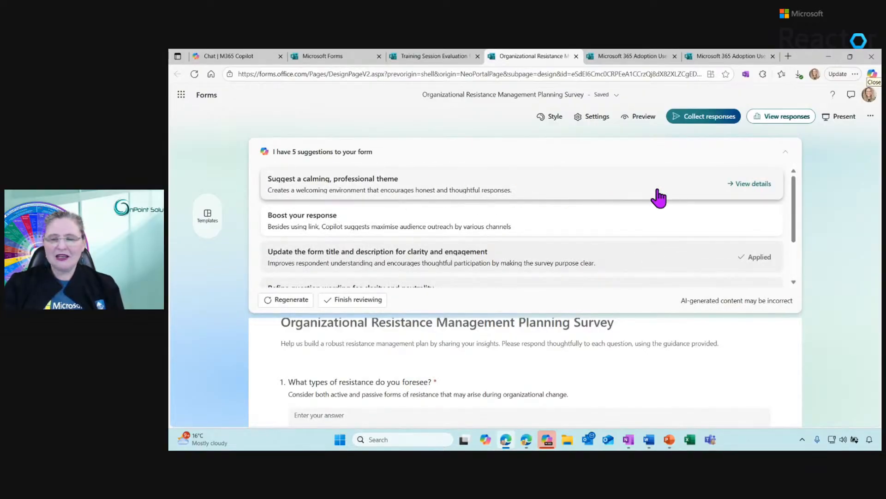
Keep the suggested calming, professional theme with the silver and dark metallic curves background, and finish reviewing Copilot's suggestions
{"action": "left_click", "coordinate": [746, 187]}
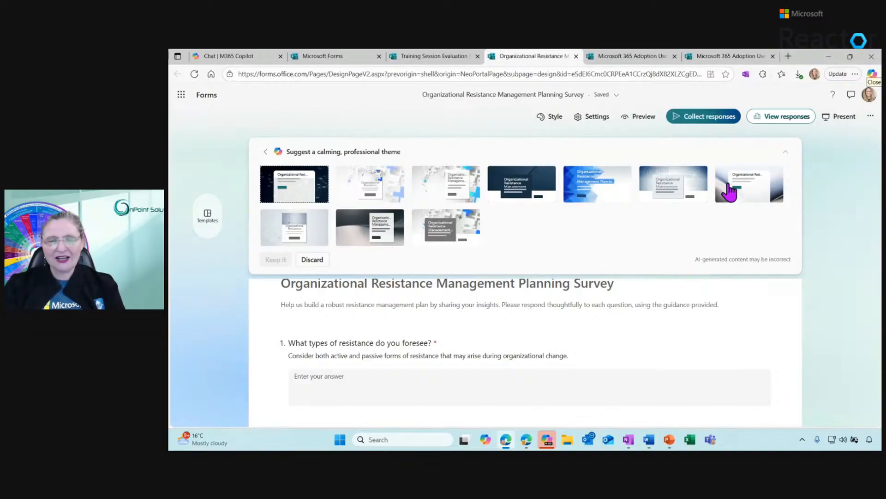
{"action": "left_click", "coordinate": [688, 191]}
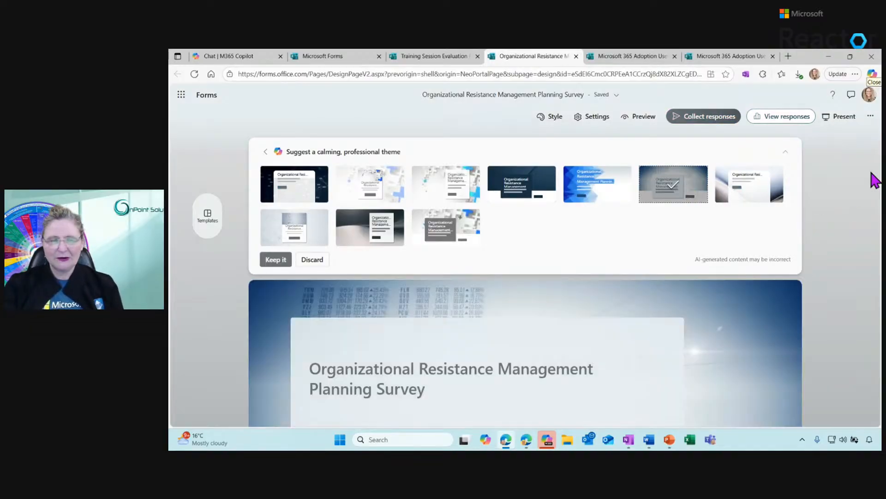
{"action": "left_click", "coordinate": [747, 195]}
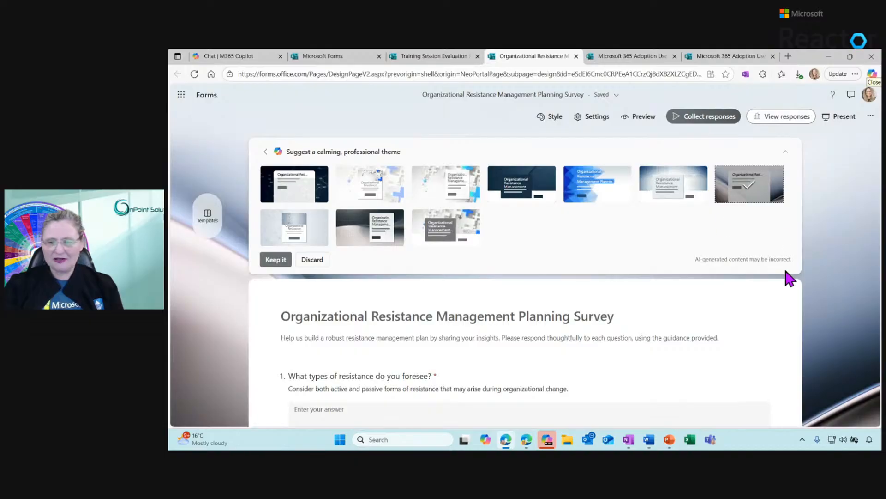
{"action": "scroll", "coordinate": [812, 271], "scroll_direction": "down", "scroll_amount": 6}
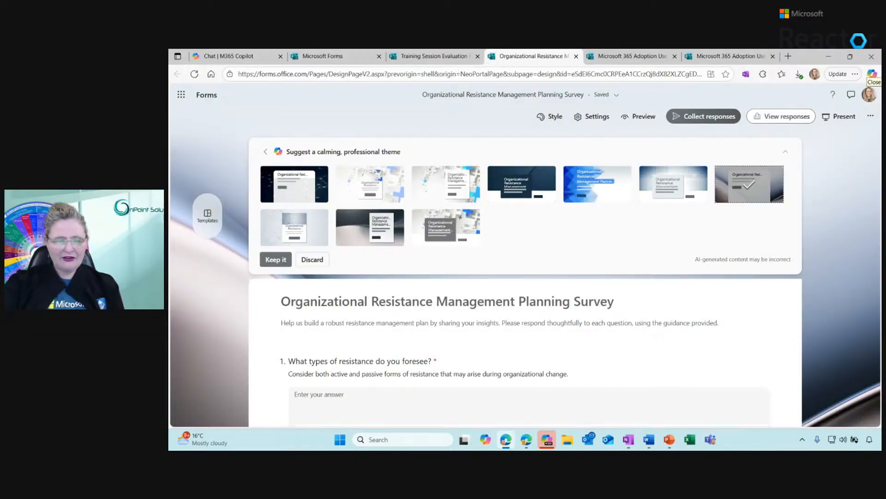
{"action": "scroll", "coordinate": [525, 351], "scroll_direction": "up", "scroll_amount": 6}
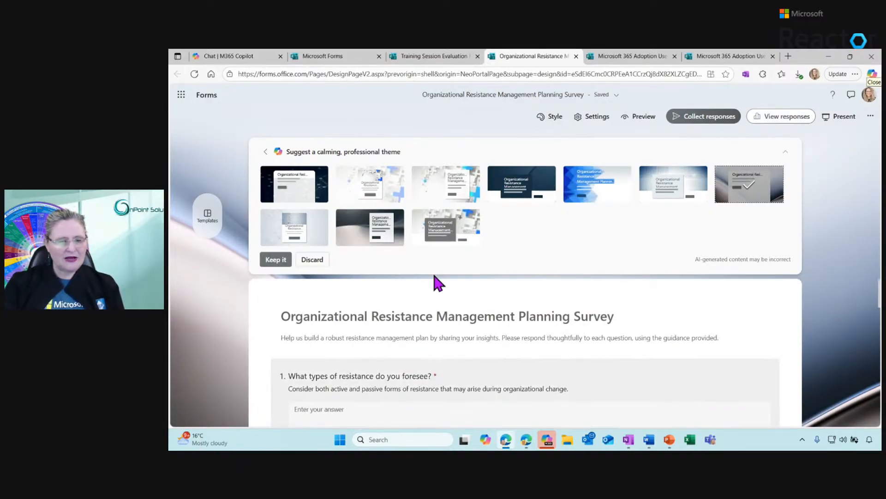
{"action": "left_click", "coordinate": [275, 262]}
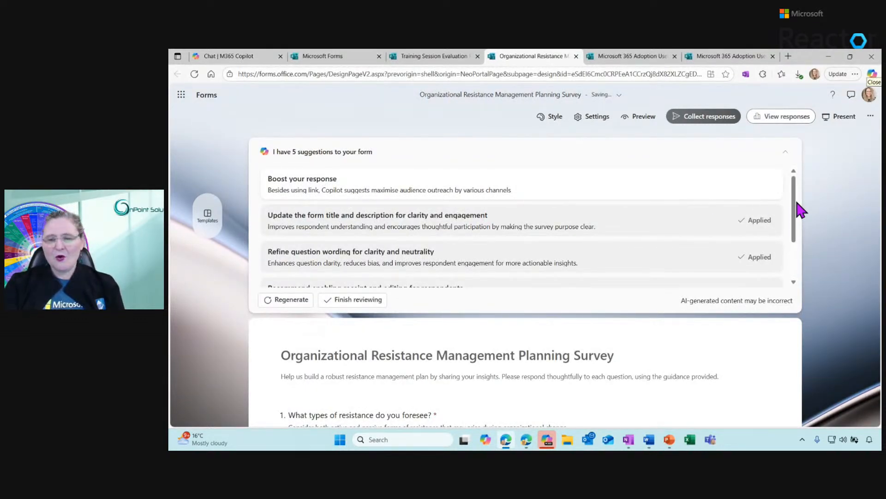
{"action": "left_click_drag", "start_coordinate": [795, 212], "coordinate": [797, 186]}
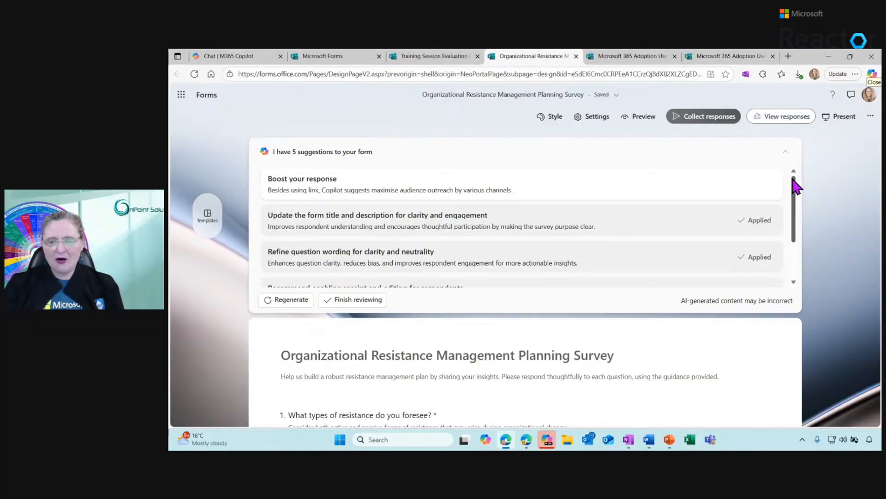
{"action": "left_click", "coordinate": [358, 300]}
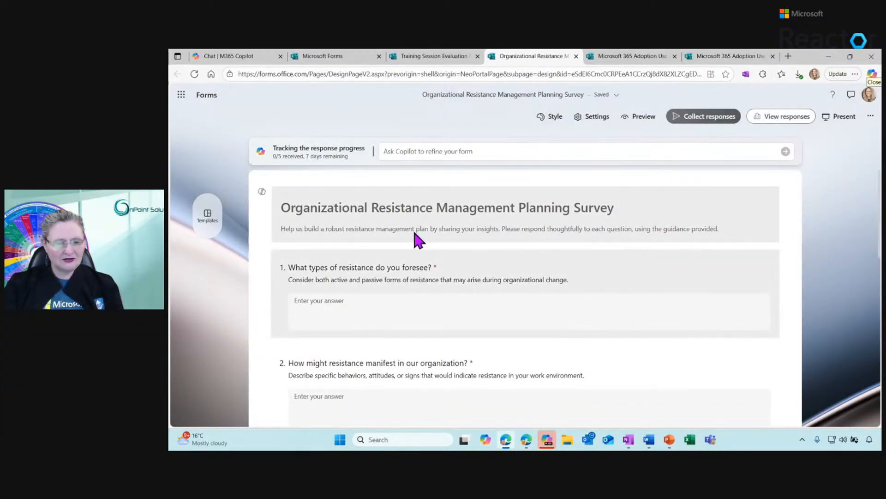
Look through the refined survey's questions and browse the featured feedback templates
{"action": "scroll", "coordinate": [793, 254], "scroll_direction": "down", "scroll_amount": 5}
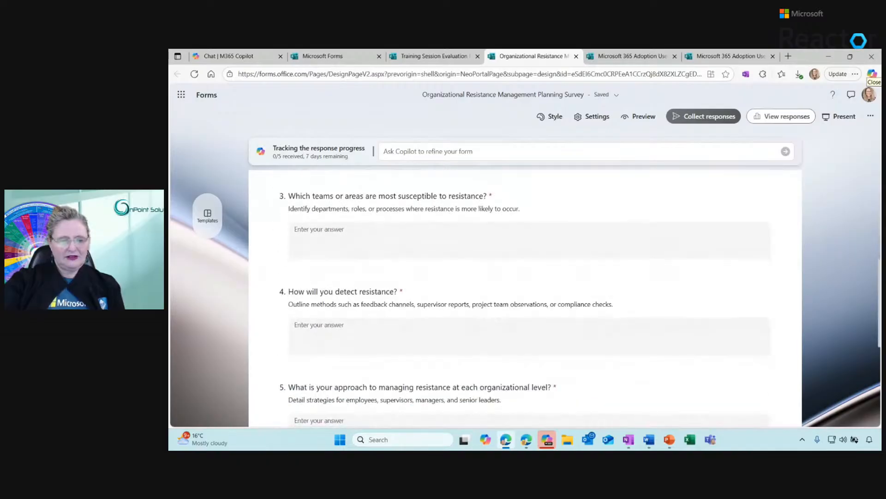
{"action": "scroll", "coordinate": [525, 296], "scroll_direction": "down", "scroll_amount": 4}
{"action": "scroll", "coordinate": [525, 295], "scroll_direction": "up", "scroll_amount": 10}
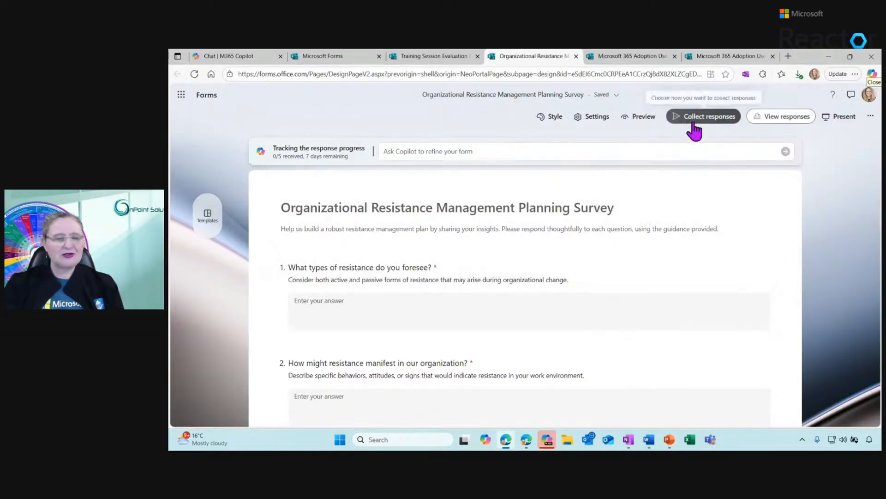
{"action": "left_click", "coordinate": [207, 217]}
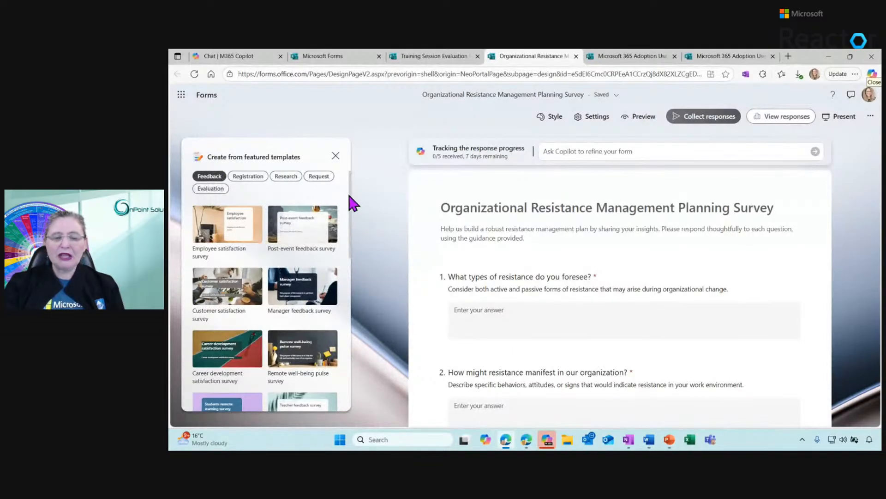
{"action": "left_click_drag", "start_coordinate": [348, 192], "coordinate": [356, 274]}
{"action": "left_click", "coordinate": [354, 228]}
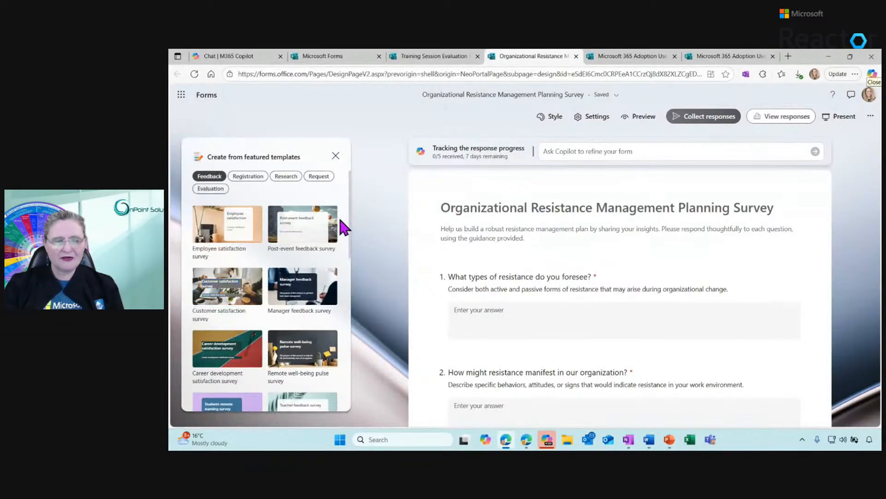
{"action": "left_click_drag", "start_coordinate": [350, 226], "coordinate": [344, 172]}
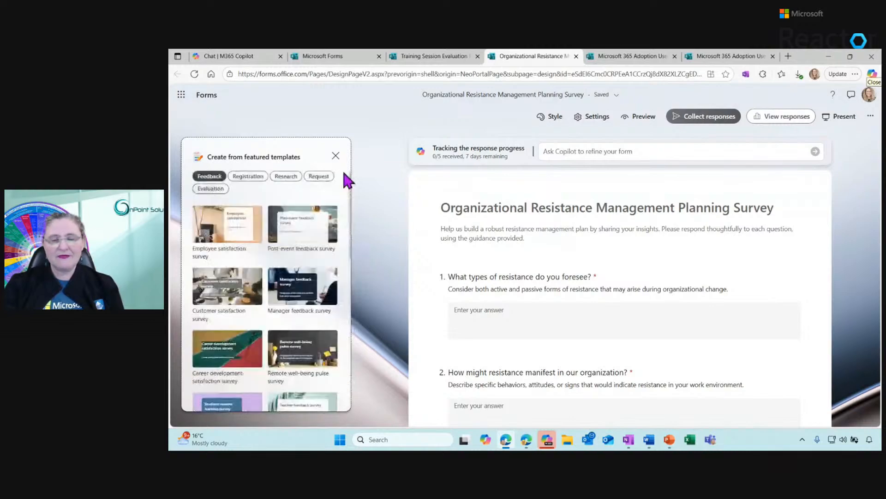
Switch to the Microsoft 365 Adoption User Group Survey and look over its questions and Copilot's suggestions for it
{"action": "left_click", "coordinate": [637, 56]}
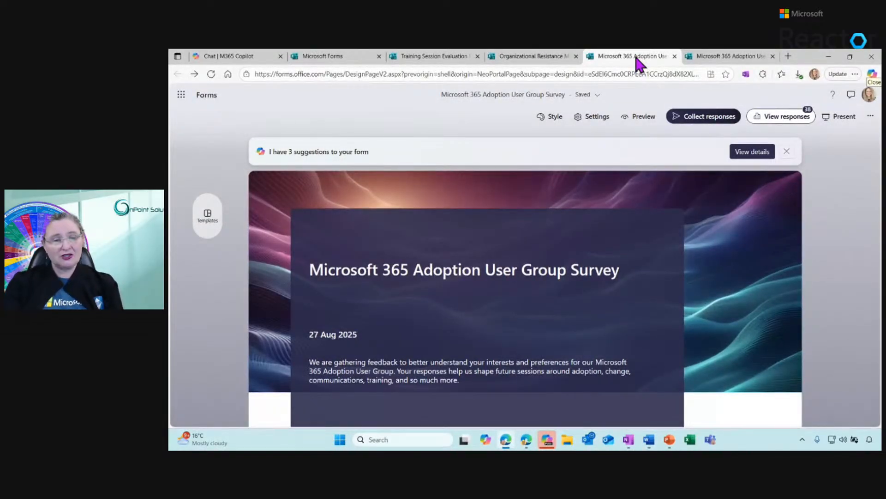
{"action": "scroll", "coordinate": [839, 190], "scroll_direction": "down", "scroll_amount": 1}
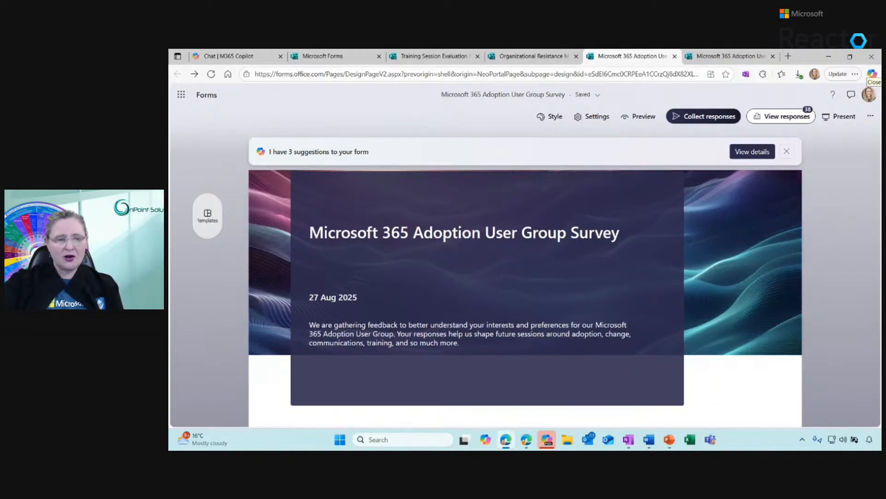
{"action": "scroll", "coordinate": [839, 190], "scroll_direction": "down", "scroll_amount": 8}
{"action": "scroll", "coordinate": [839, 190], "scroll_direction": "up", "scroll_amount": 2}
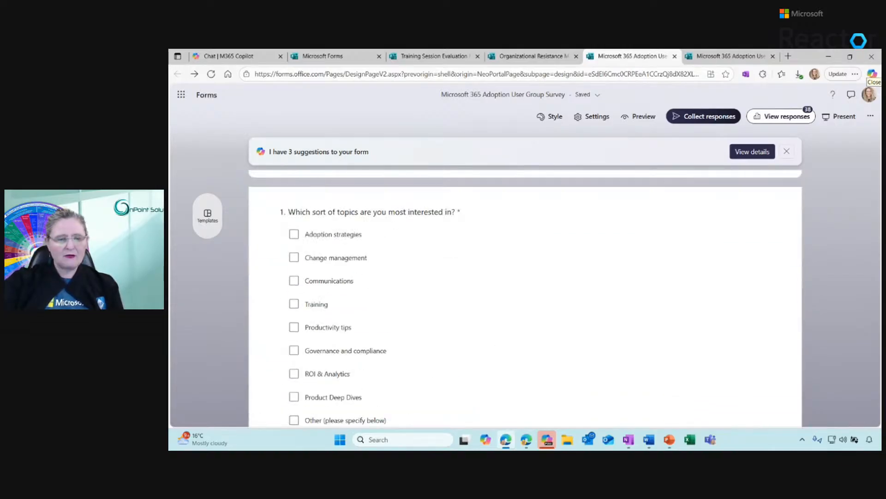
{"action": "scroll", "coordinate": [630, 249], "scroll_direction": "up", "scroll_amount": 6}
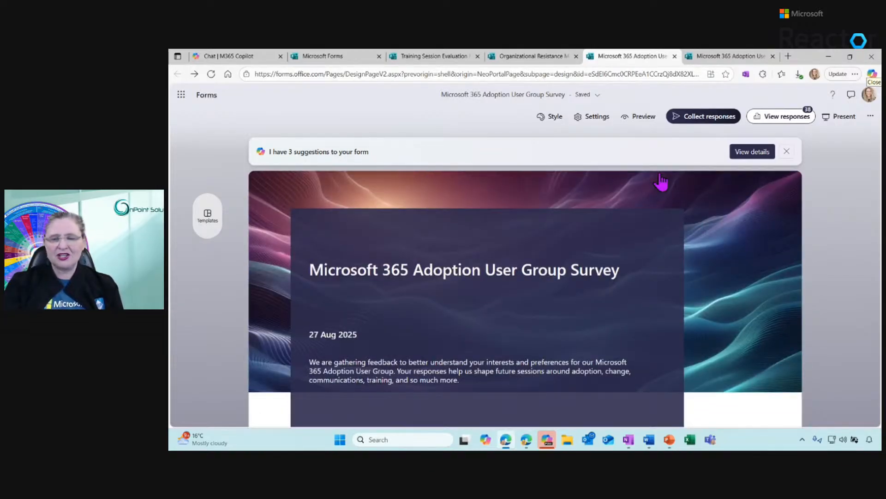
{"action": "left_click", "coordinate": [755, 154]}
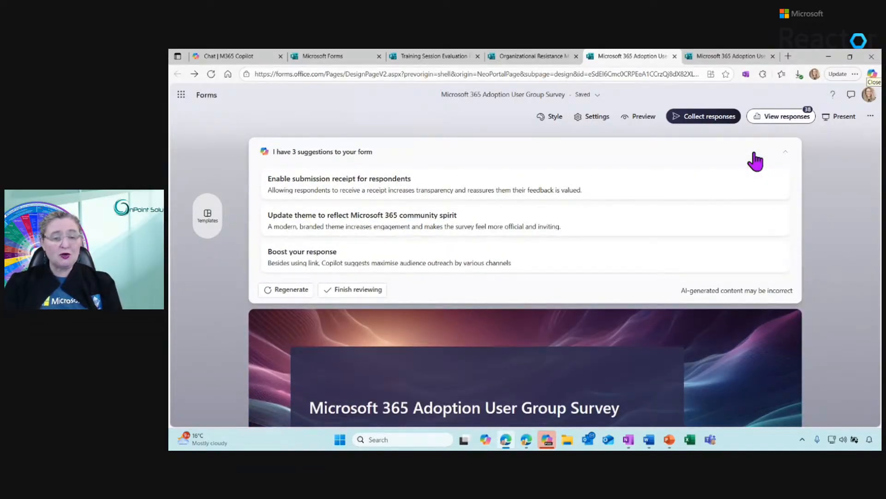
{"action": "mouse_move", "coordinate": [500, 269]}
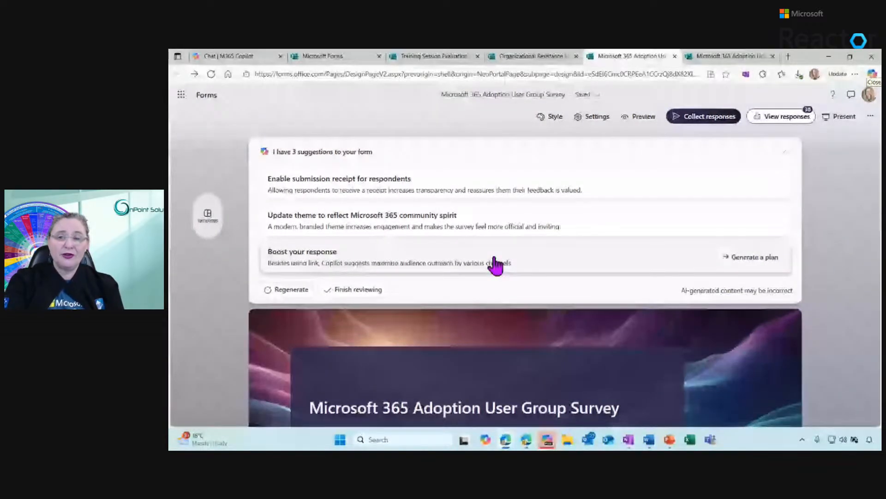
Open the user group survey's responses overview and read Copilot's insights
{"action": "left_click", "coordinate": [777, 117]}
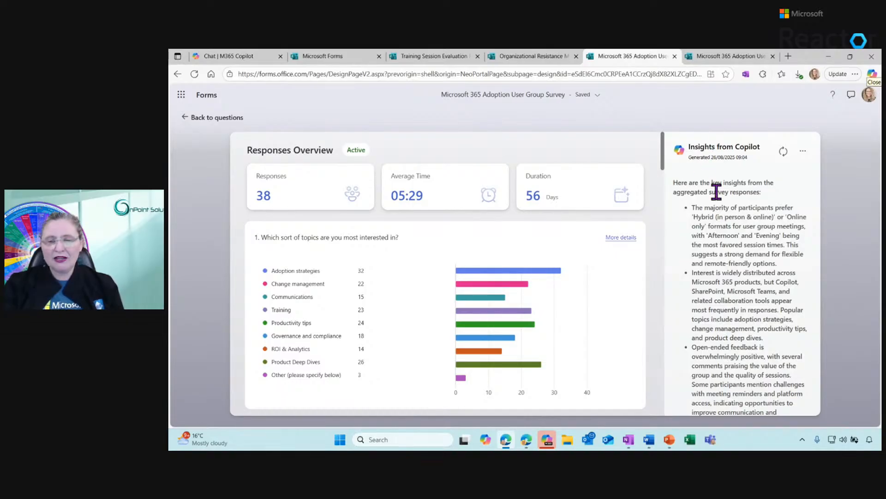
{"action": "scroll", "coordinate": [794, 273], "scroll_direction": "down", "scroll_amount": 3}
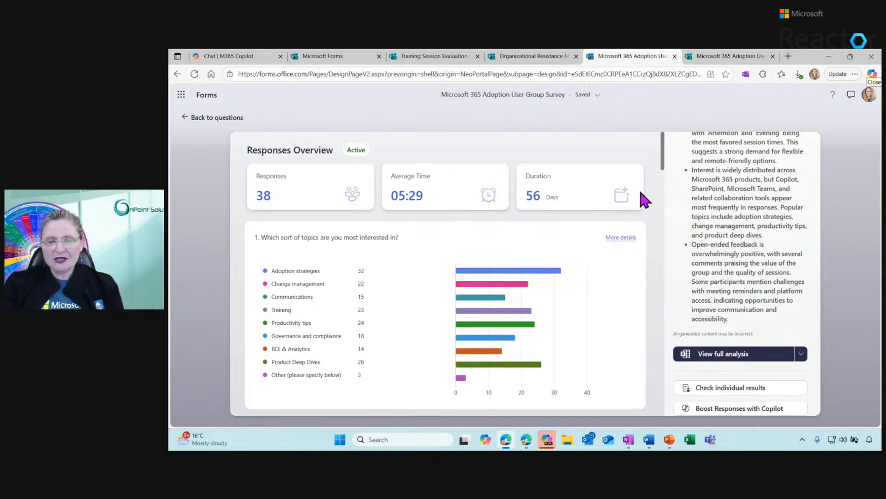
View the detailed answers to question 10 on contact email addresses and question 9 on additional suggestions or comments
{"action": "left_click_drag", "start_coordinate": [664, 163], "coordinate": [626, 398]}
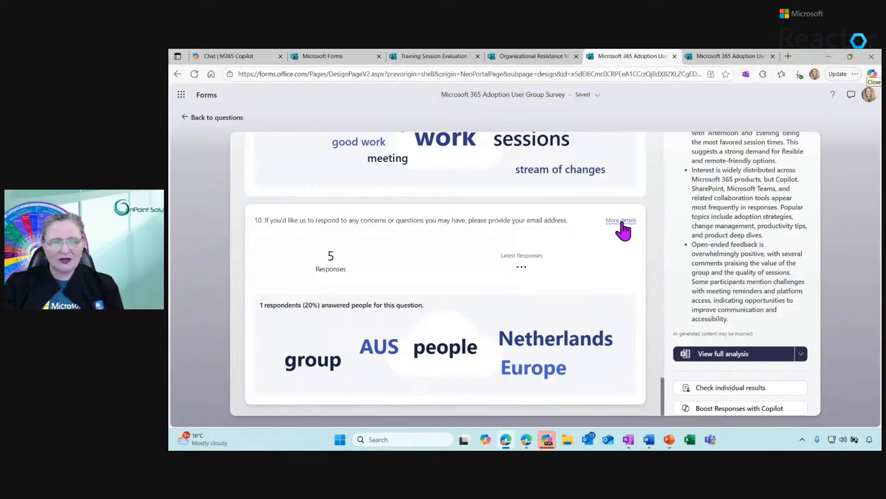
{"action": "left_click", "coordinate": [622, 221]}
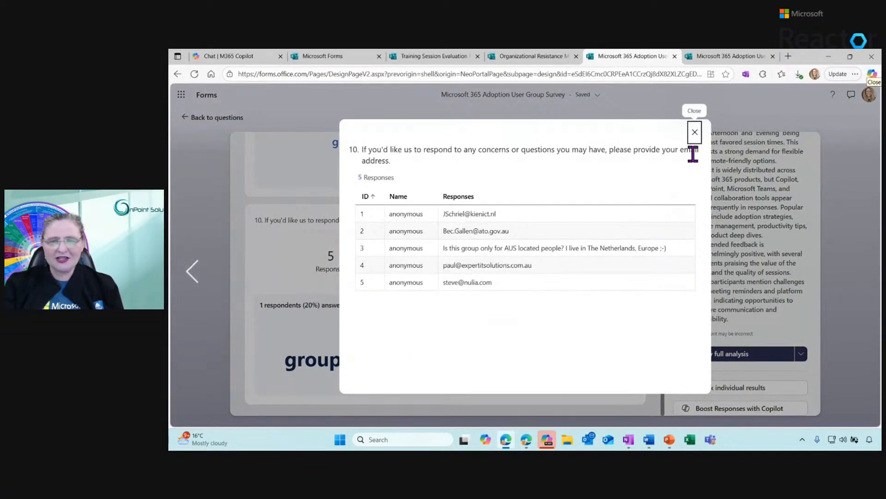
{"action": "left_click", "coordinate": [695, 132]}
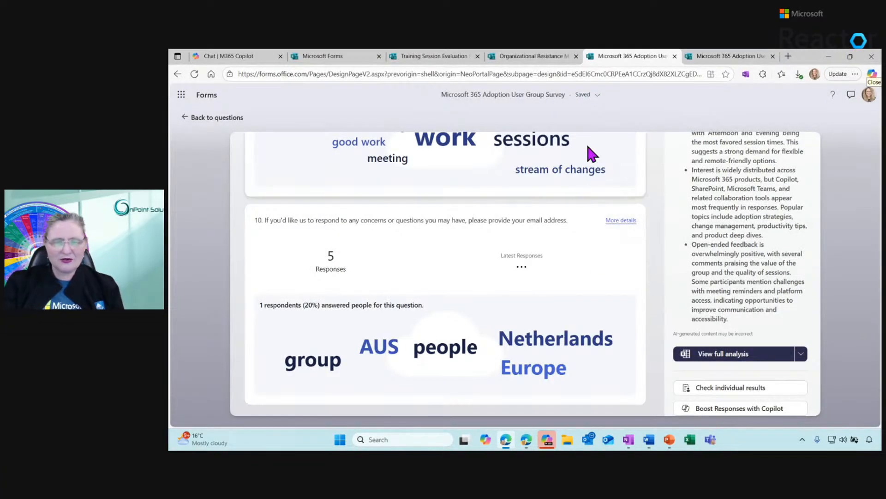
{"action": "scroll", "coordinate": [586, 142], "scroll_direction": "up", "scroll_amount": 1}
{"action": "scroll", "coordinate": [586, 142], "scroll_direction": "up", "scroll_amount": 4}
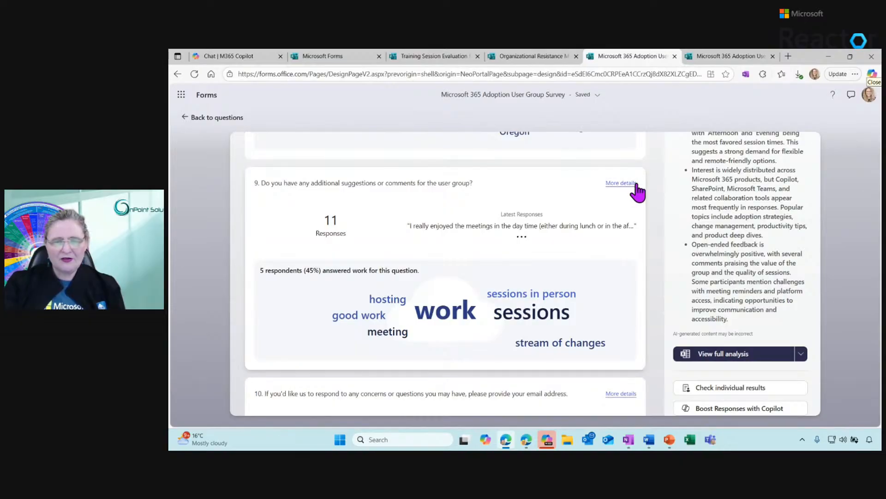
{"action": "left_click", "coordinate": [622, 182]}
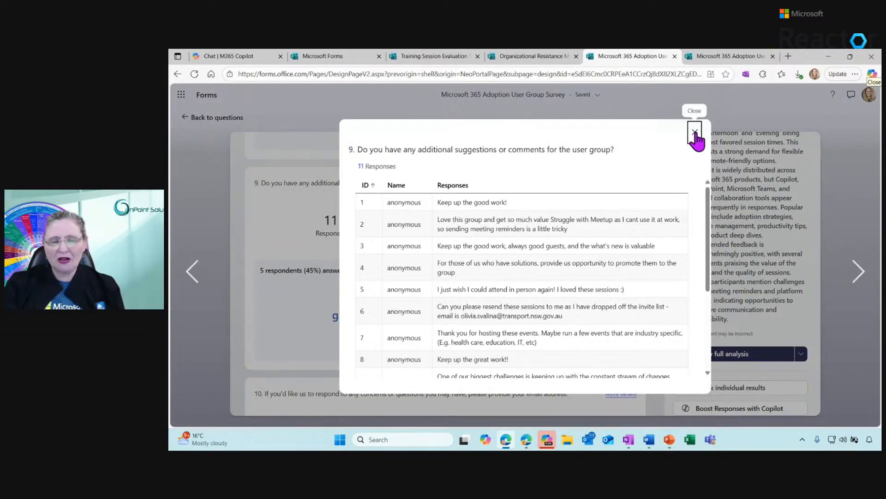
Open Boost Responses with Copilot and change the reminder message to "Please don't forget to fill in the form, the deadline is tomorrow afternoon"
{"action": "left_click", "coordinate": [695, 133]}
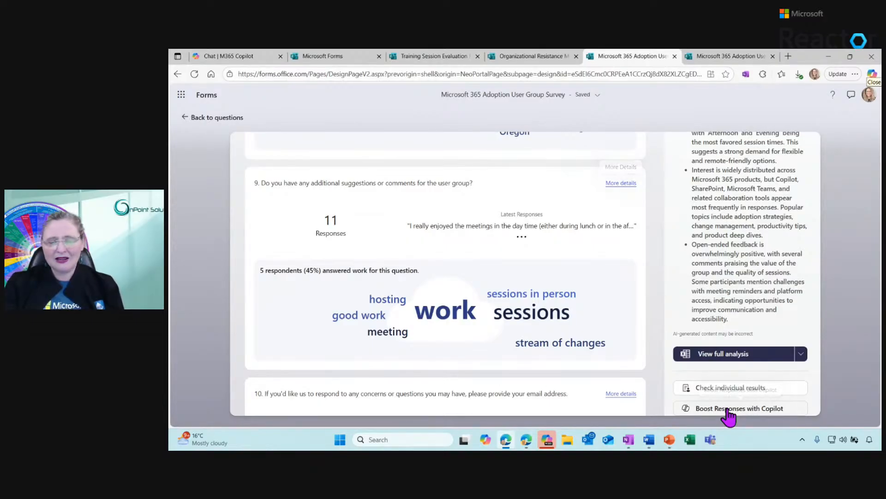
{"action": "left_click", "coordinate": [727, 410]}
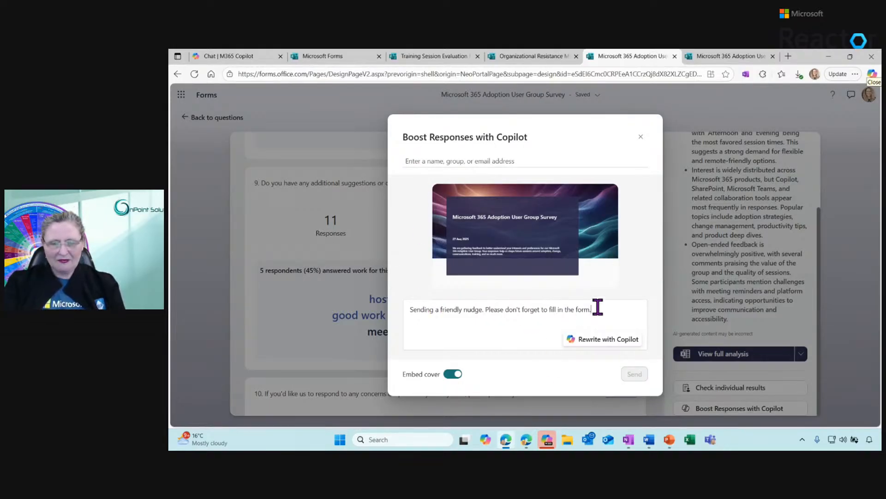
{"action": "left_click_drag", "start_coordinate": [592, 309], "coordinate": [369, 307]}
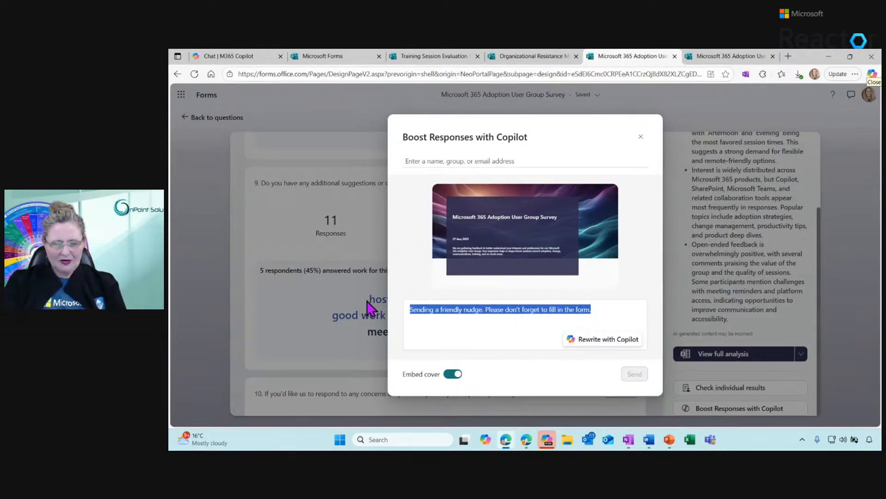
{"action": "left_click", "coordinate": [485, 310]}
{"action": "left_click_drag", "start_coordinate": [487, 309], "coordinate": [271, 282]}
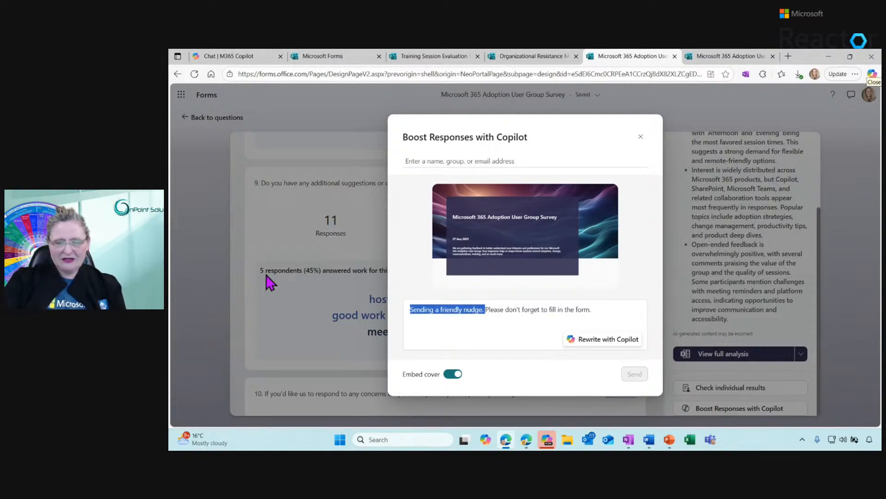
{"action": "key", "text": "BackSpace"}
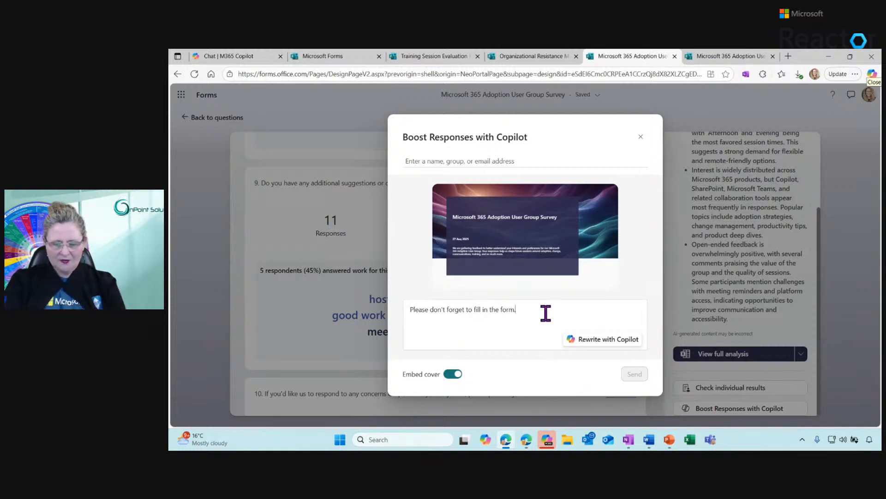
{"action": "type", "text": ", the d"}
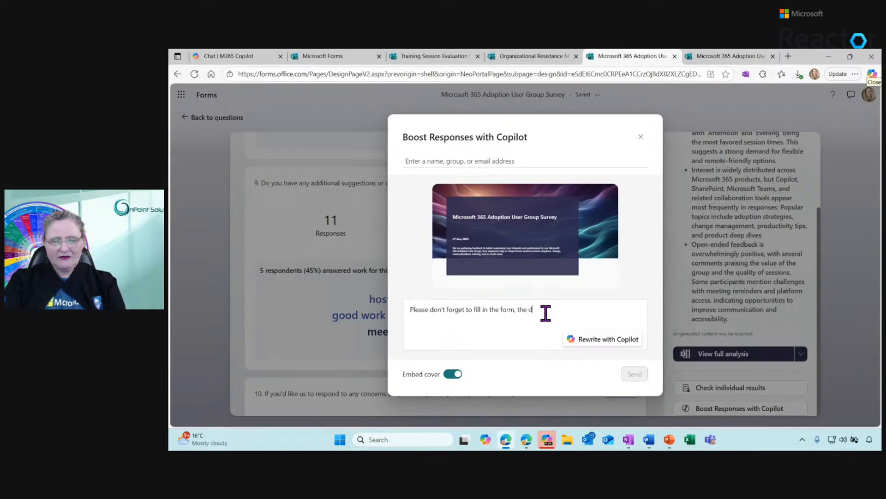
{"action": "type", "text": "eadline is to"}
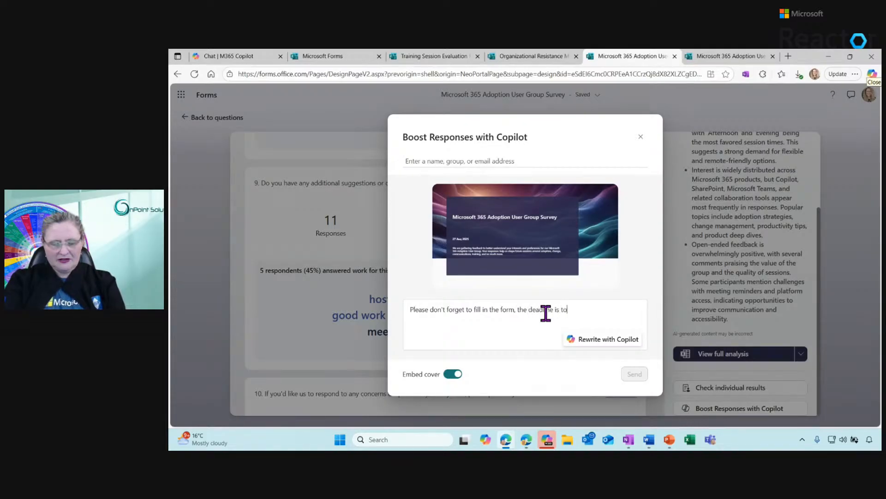
{"action": "type", "text": "morrow atternoon."}
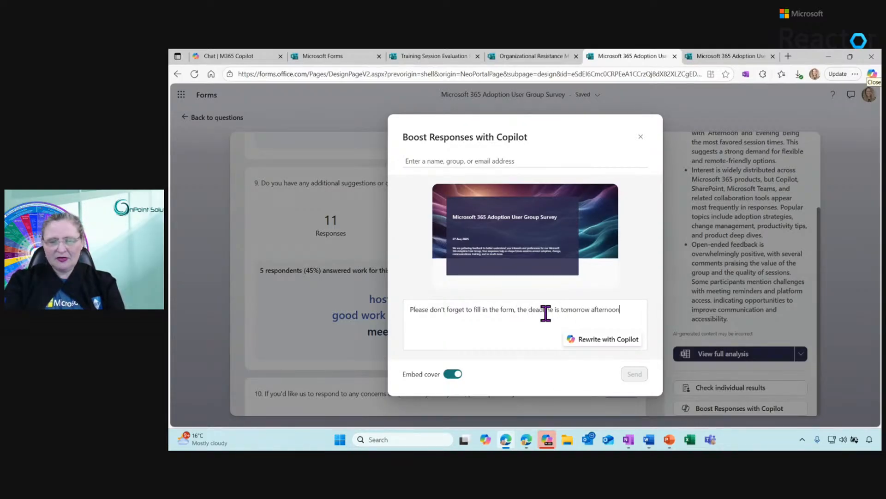
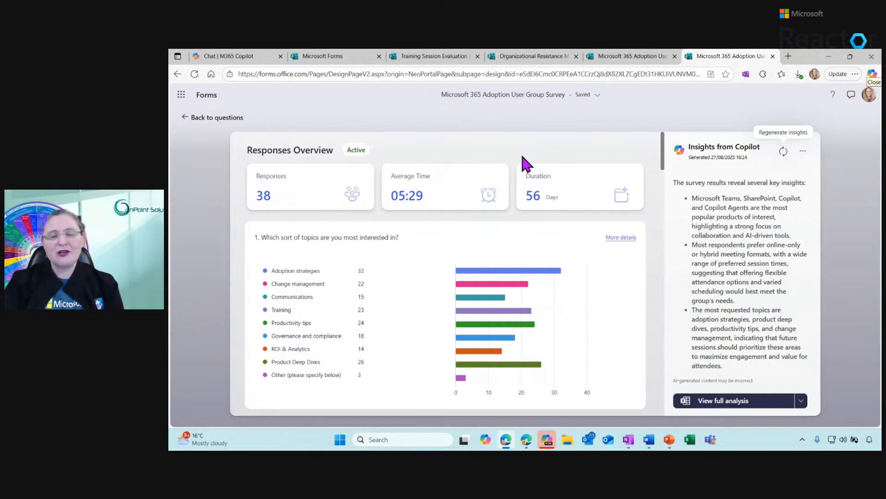
Go back to the Forms home page and create a new quiz from the "Scavenger hunt activity for kids" template
{"action": "left_click", "coordinate": [336, 57]}
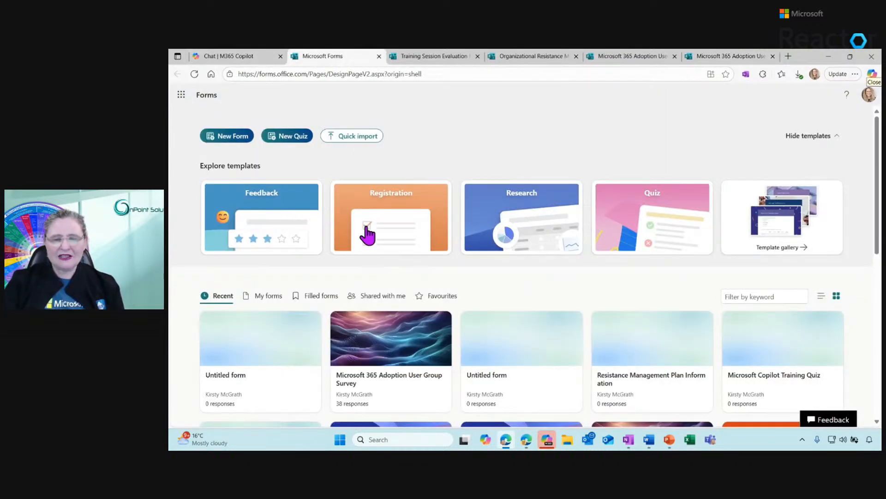
{"action": "left_click", "coordinate": [649, 227]}
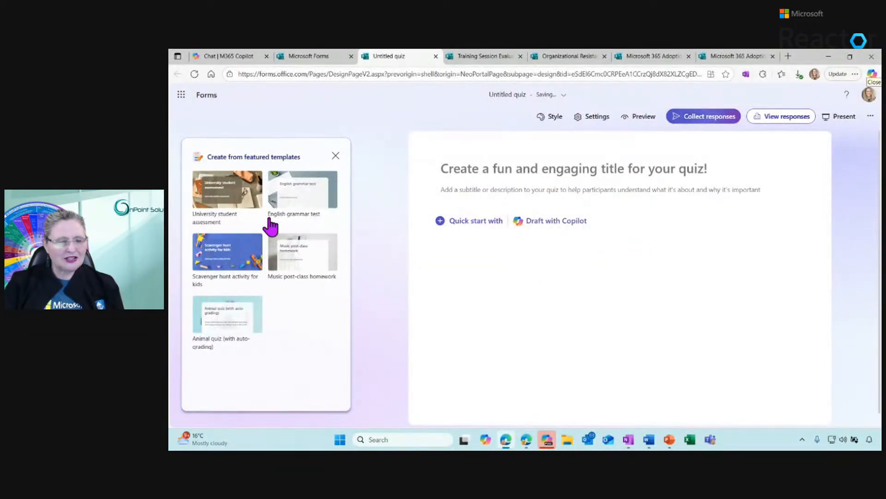
{"action": "left_click", "coordinate": [228, 263]}
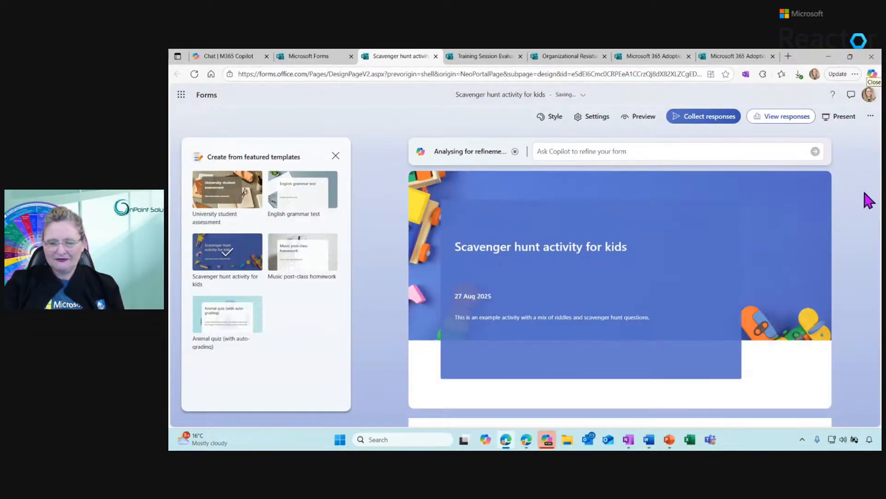
Look through the scavenger hunt quiz's sections, questions and correct answers
{"action": "scroll", "coordinate": [865, 200], "scroll_direction": "down", "scroll_amount": 3}
{"action": "scroll", "coordinate": [620, 298], "scroll_direction": "down", "scroll_amount": 15}
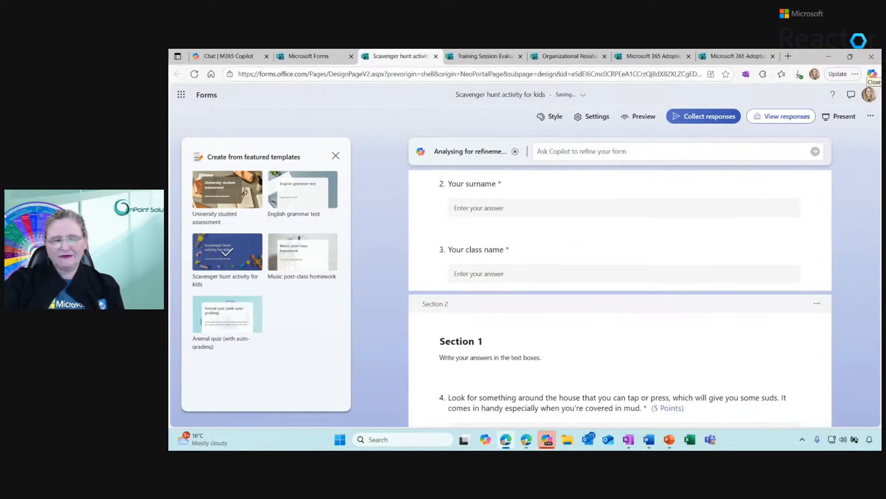
{"action": "scroll", "coordinate": [620, 298], "scroll_direction": "down", "scroll_amount": 15}
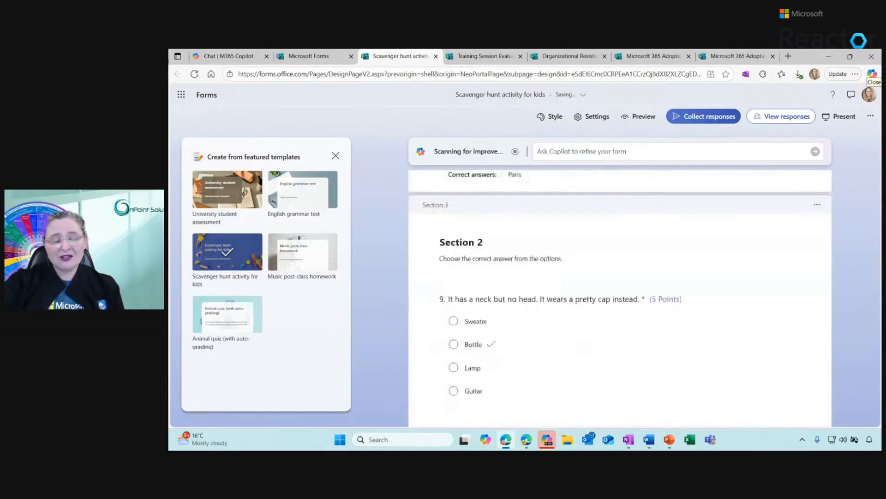
{"action": "scroll", "coordinate": [620, 298], "scroll_direction": "down", "scroll_amount": 5}
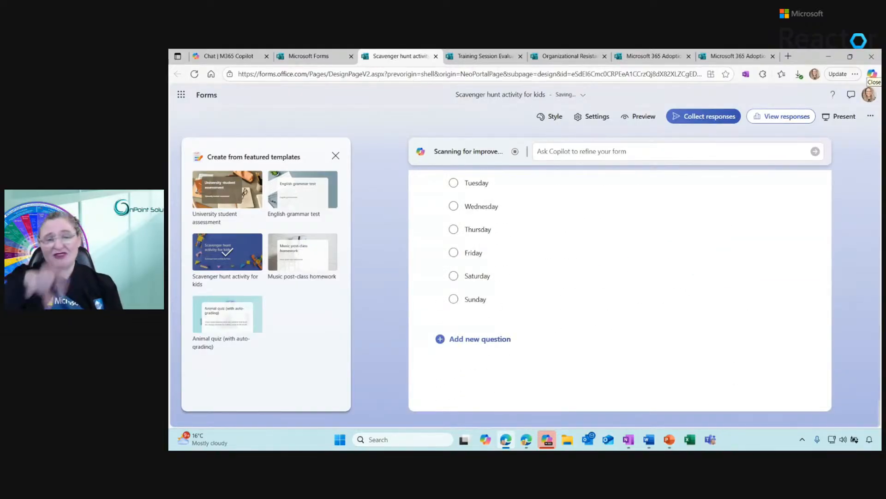
{"action": "scroll", "coordinate": [620, 297], "scroll_direction": "up", "scroll_amount": 20}
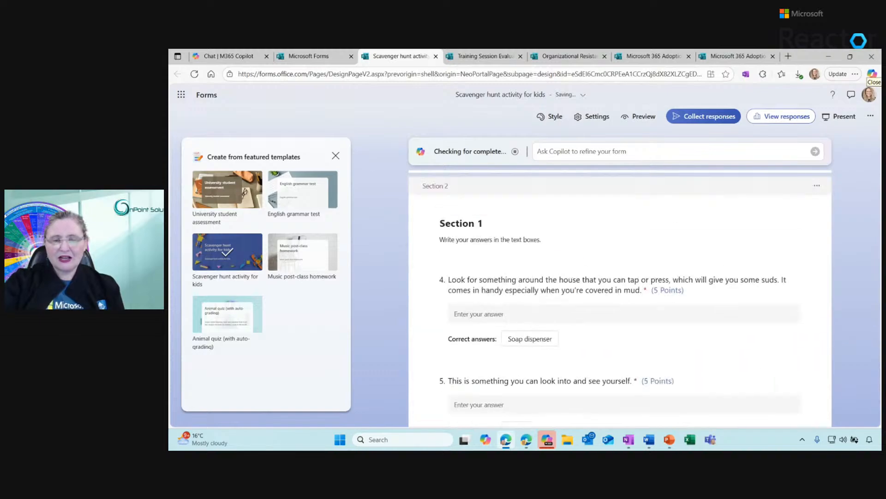
{"action": "scroll", "coordinate": [620, 298], "scroll_direction": "up", "scroll_amount": 5}
{"action": "left_click", "coordinate": [665, 151]}
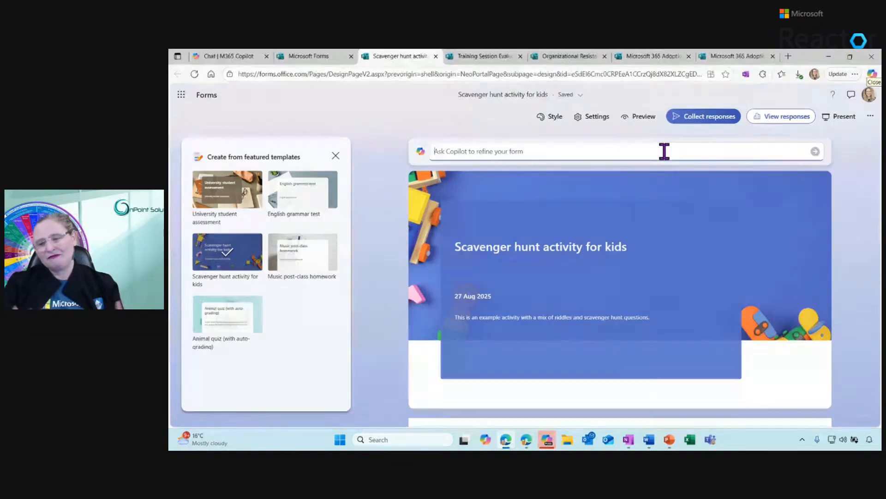
{"action": "scroll", "coordinate": [620, 298], "scroll_direction": "down", "scroll_amount": 5}
{"action": "scroll", "coordinate": [620, 298], "scroll_direction": "down", "scroll_amount": 8}
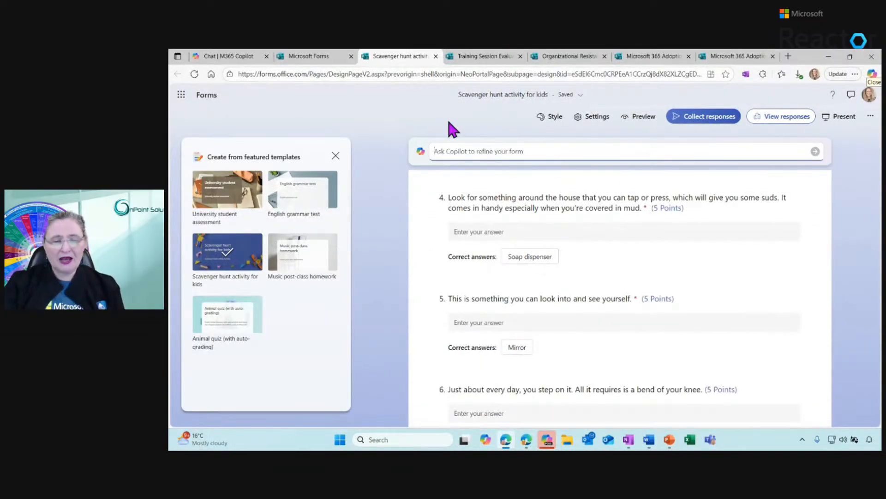
Try to rewrite question 4 with Copilot using the suggested prompt "Add more details about the answer explanation."
{"action": "left_click", "coordinate": [459, 213]}
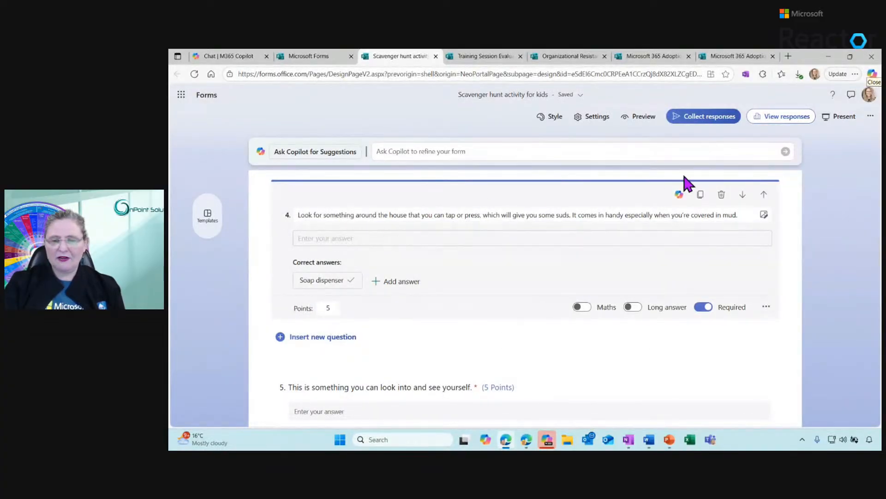
{"action": "left_click", "coordinate": [680, 194]}
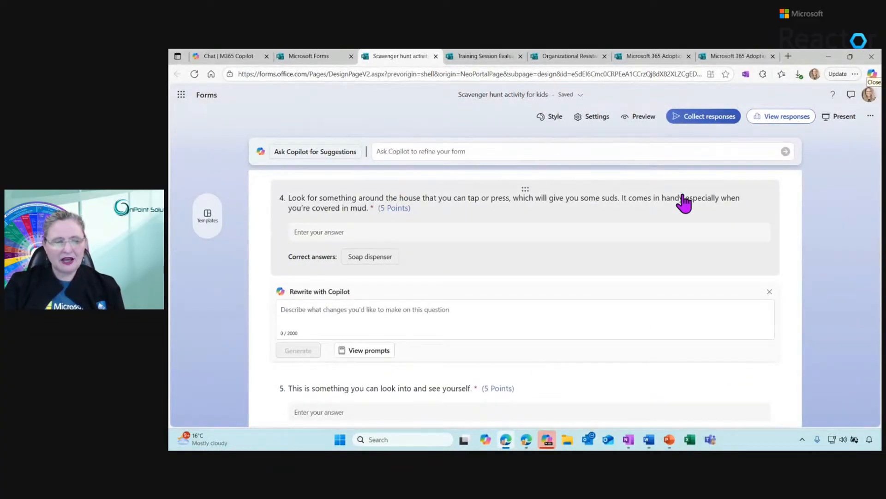
{"action": "left_click", "coordinate": [374, 352]}
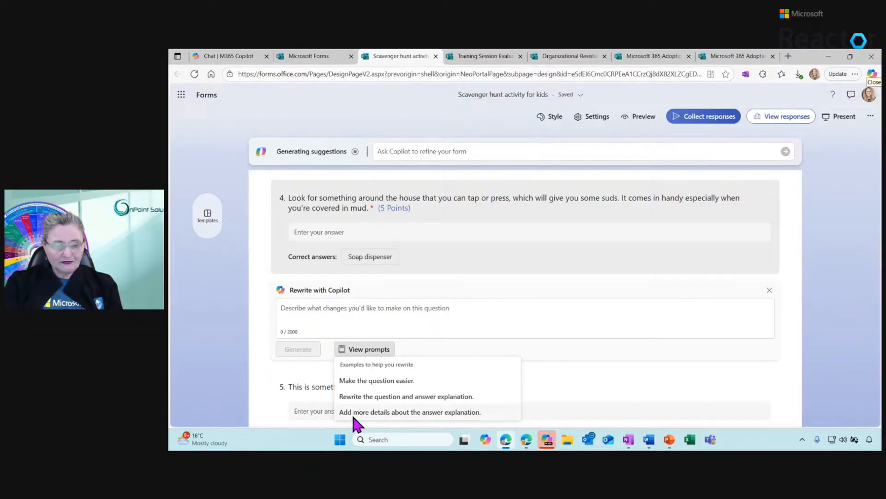
{"action": "left_click", "coordinate": [414, 410]}
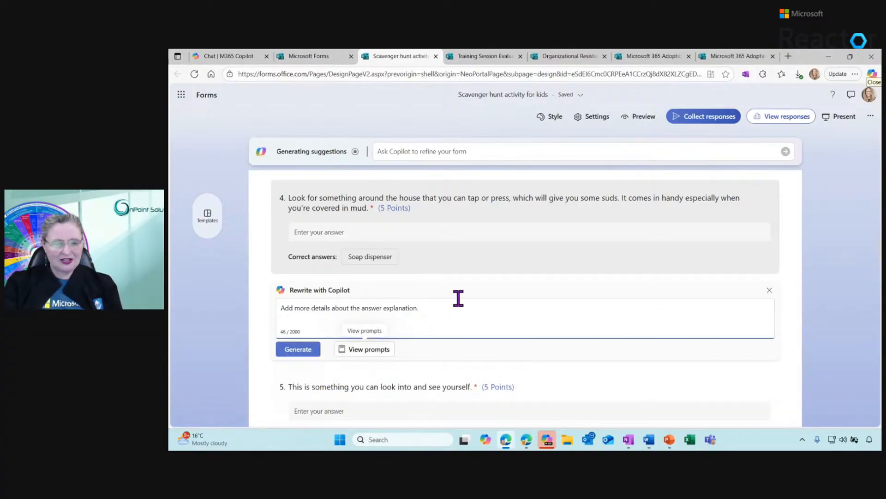
{"action": "left_click", "coordinate": [296, 352]}
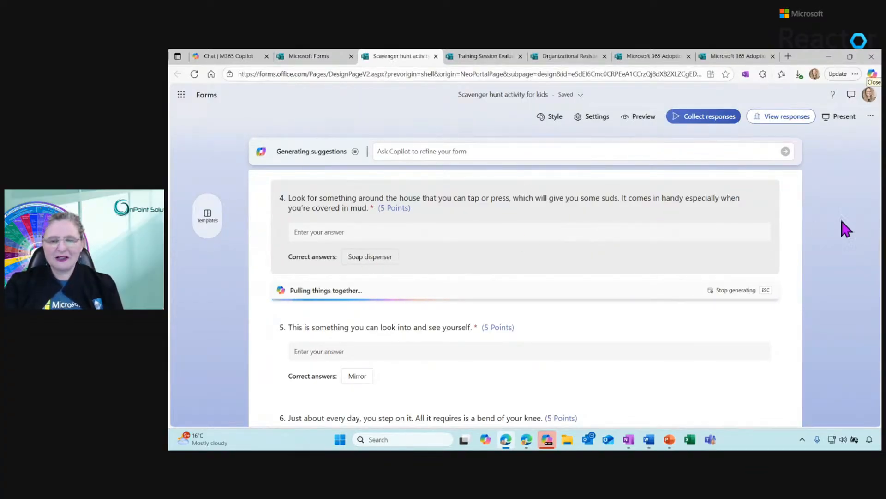
{"action": "scroll", "coordinate": [828, 214], "scroll_direction": "down", "scroll_amount": 1}
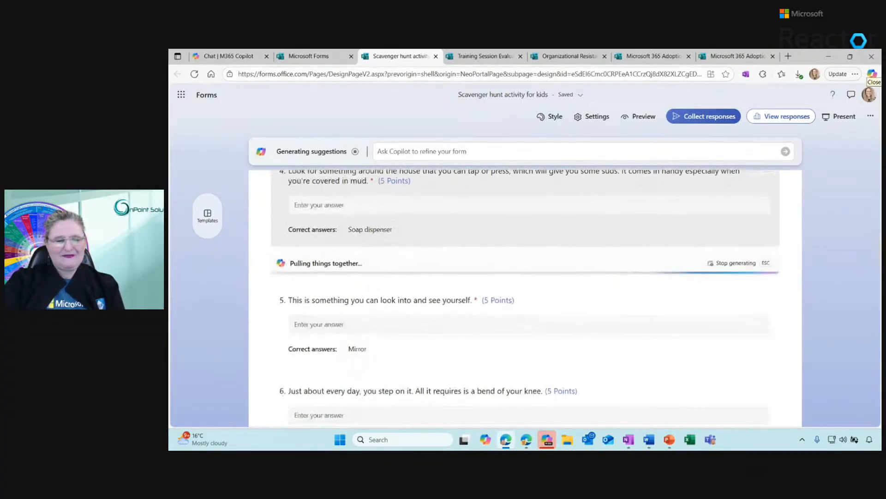
{"action": "scroll", "coordinate": [827, 212], "scroll_direction": "up", "scroll_amount": 1}
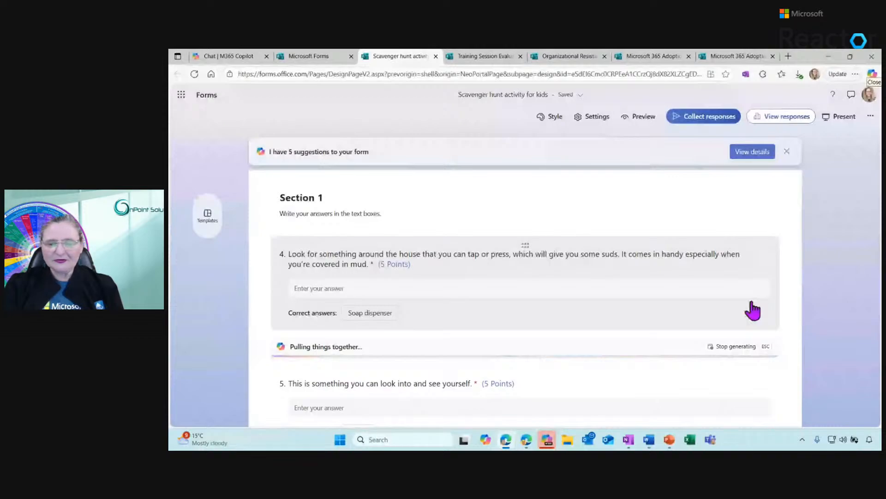
{"action": "left_click", "coordinate": [735, 348]}
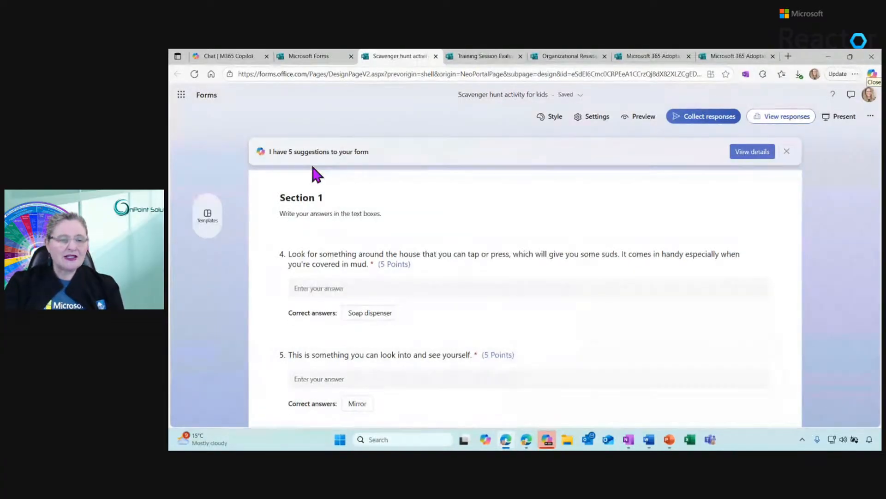
Switch to the M365 Copilot chat and read through the suggested Microsoft Forms prompts for forms and quizzes and the business scenario example
{"action": "left_click", "coordinate": [229, 56]}
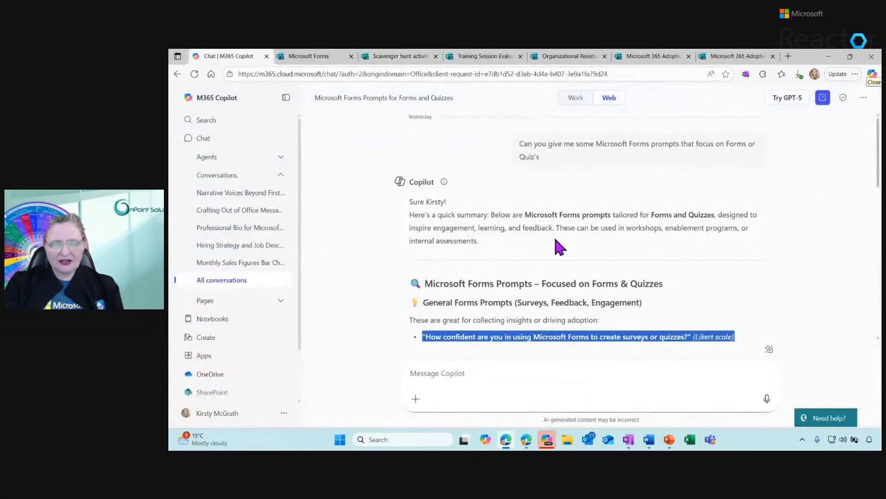
{"action": "scroll", "coordinate": [555, 240], "scroll_direction": "down", "scroll_amount": 4}
{"action": "scroll", "coordinate": [586, 229], "scroll_direction": "down", "scroll_amount": 8}
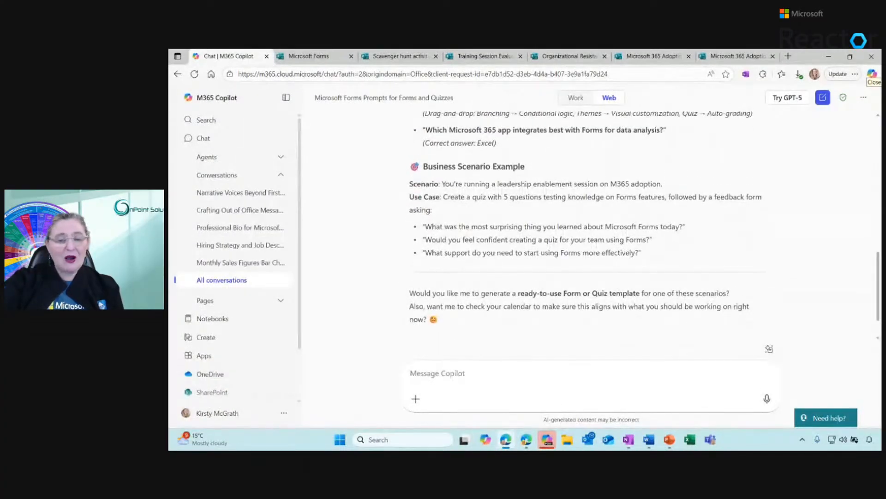
{"action": "scroll", "coordinate": [586, 228], "scroll_direction": "down", "scroll_amount": 2}
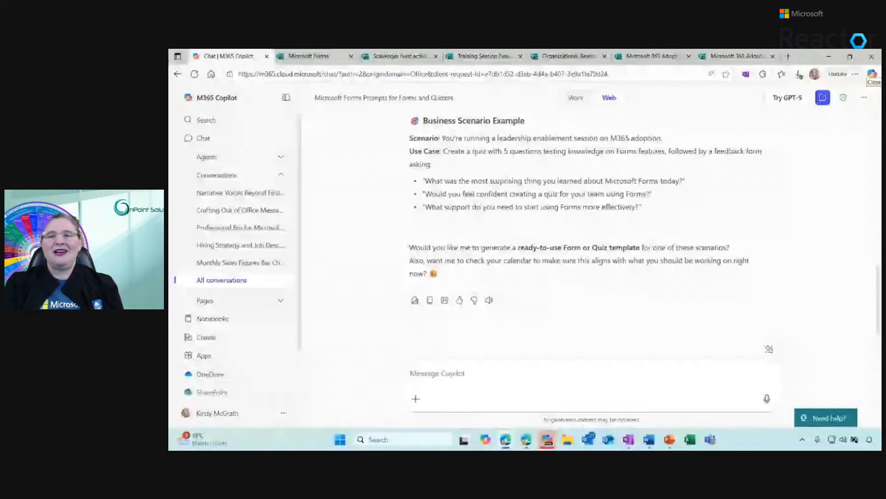
{"action": "left_click", "coordinate": [872, 57]}
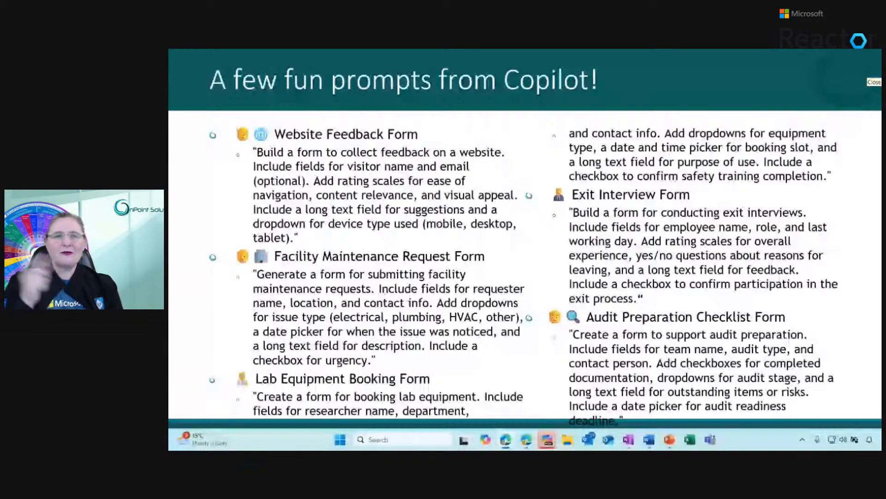
{"action": "key", "text": "Right"}
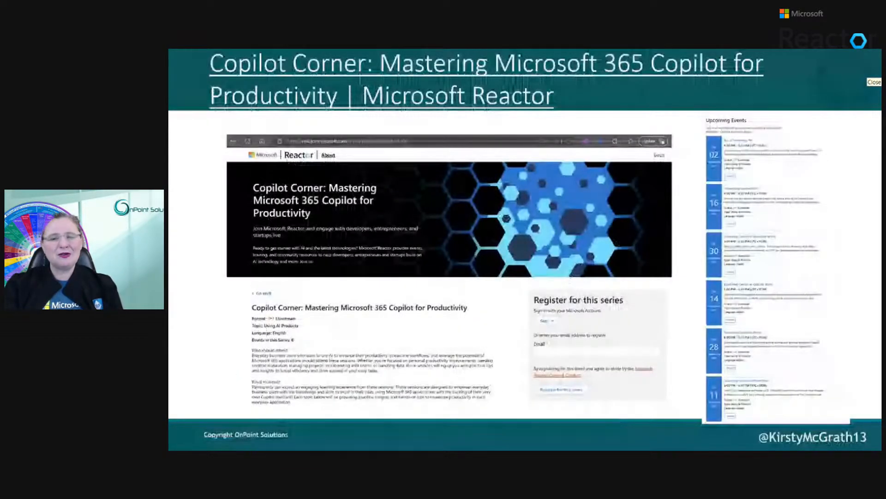
{"action": "key", "text": "Right"}
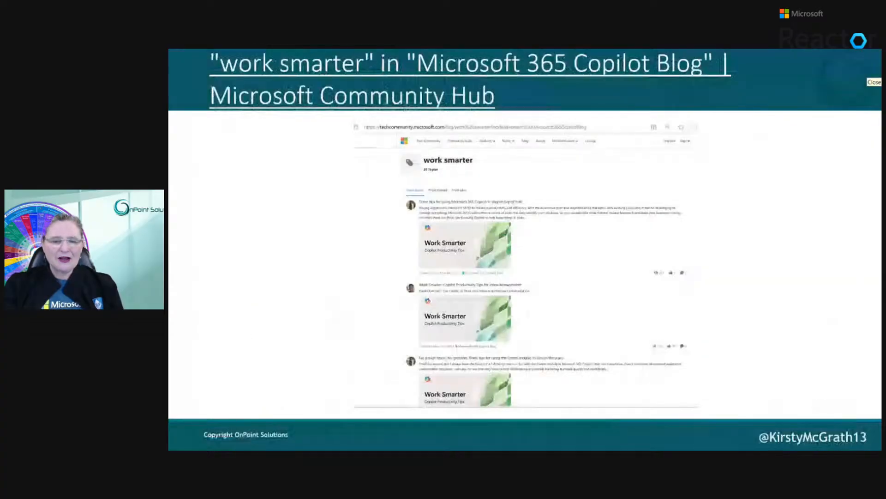